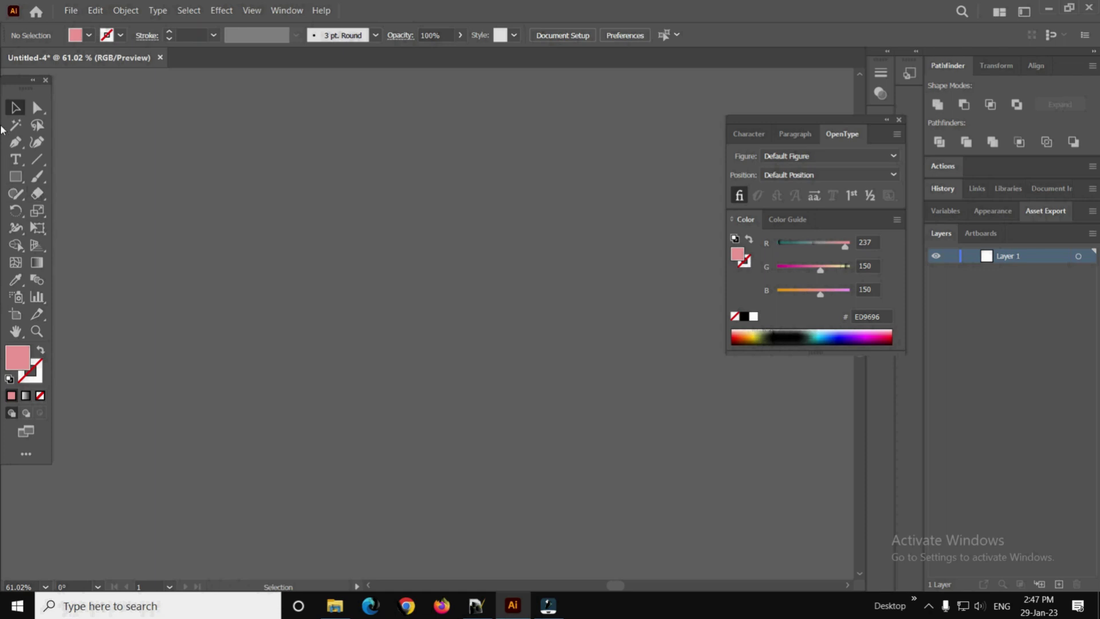
# Draw a pink ellipse on the left of the artboard with the Ellipse Tool
pyautogui.click(16, 176)
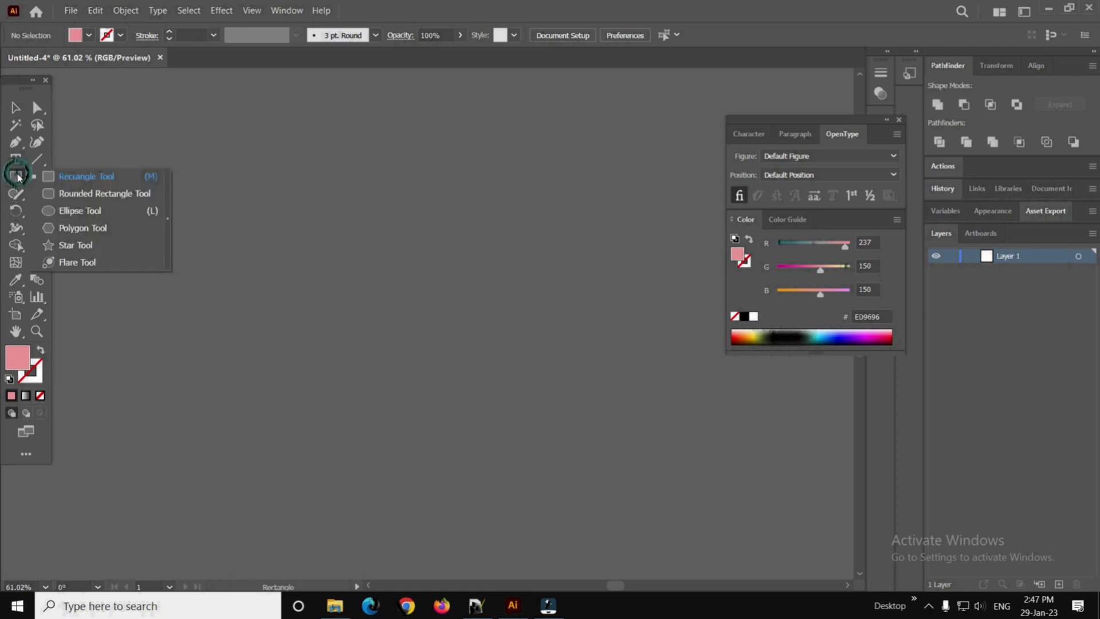
pyautogui.click(64, 212)
pyautogui.moveTo(150, 205); pyautogui.dragTo(318, 280)
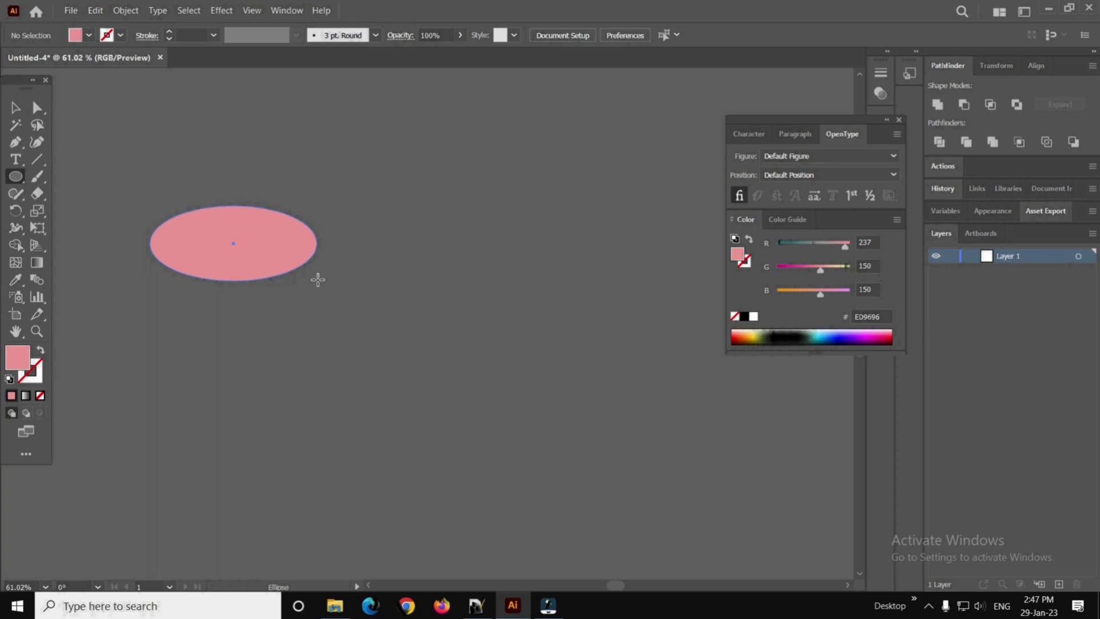
pyautogui.moveTo(318, 279); pyautogui.dragTo(318, 279)
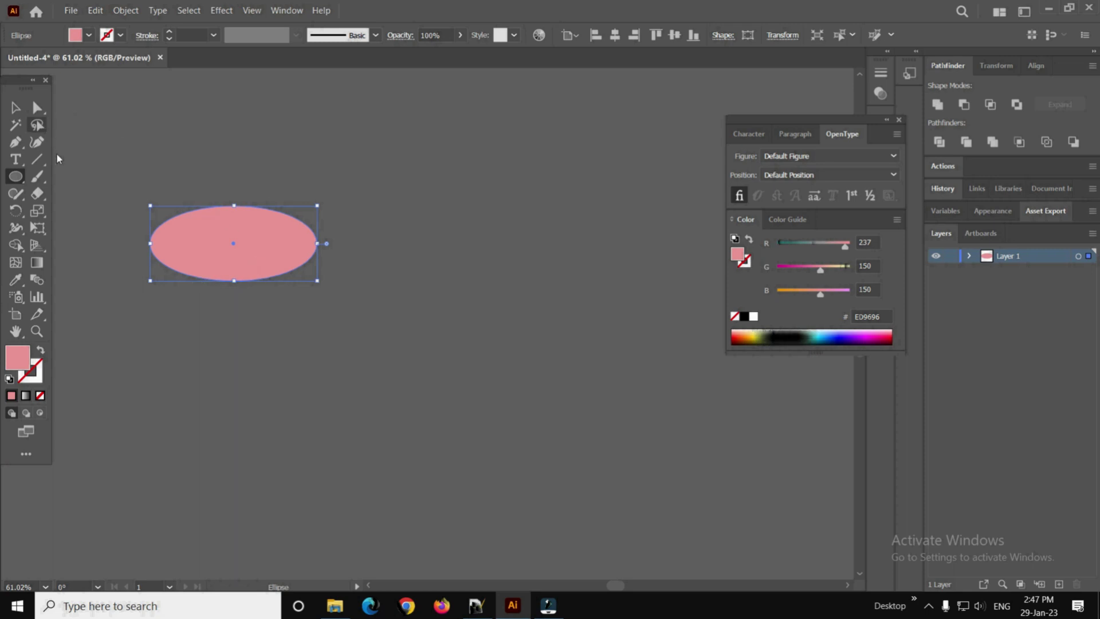
# Duplicate the ellipse offset down and right, filling the shared overlap a darker pink CC6D6D
pyautogui.press('a')
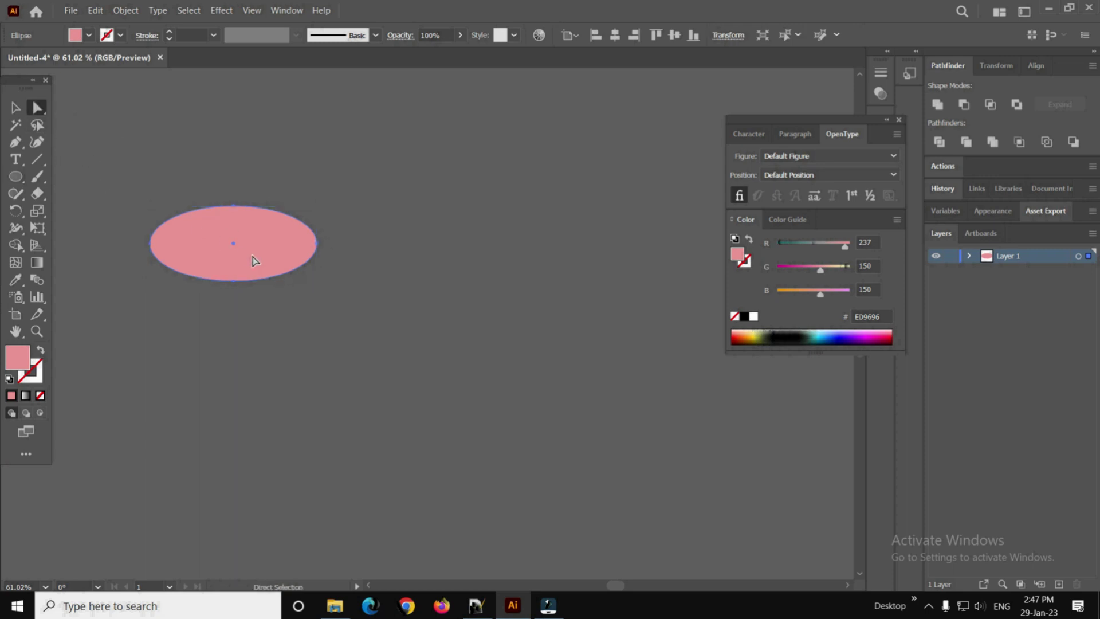
pyautogui.moveTo(241, 256); pyautogui.dragTo(293, 289)
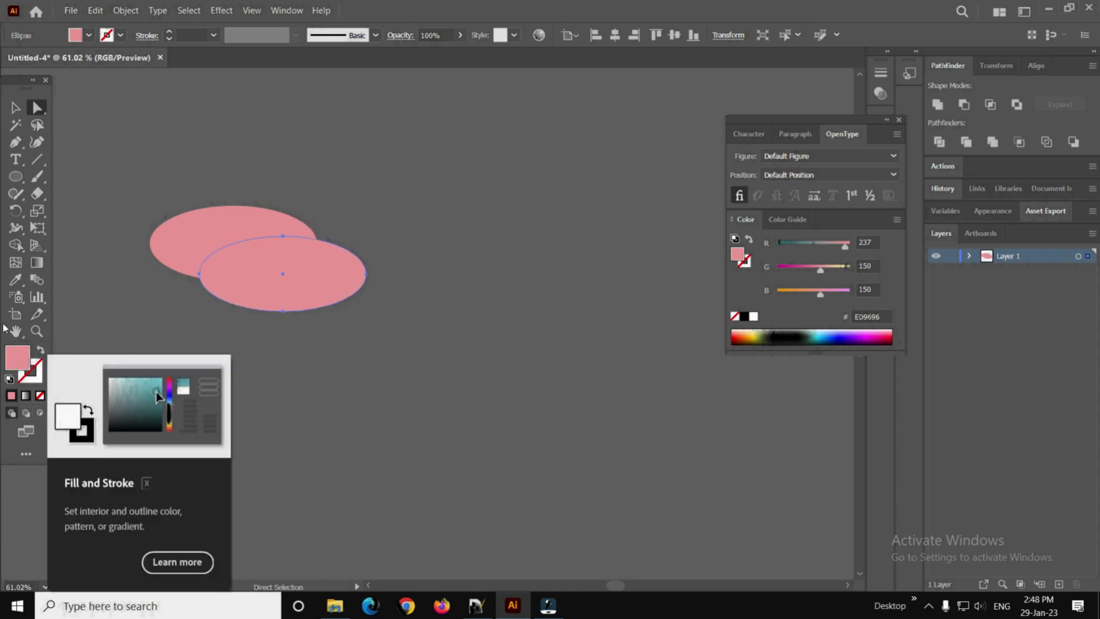
pyautogui.click(17, 280)
pyautogui.click(140, 351)
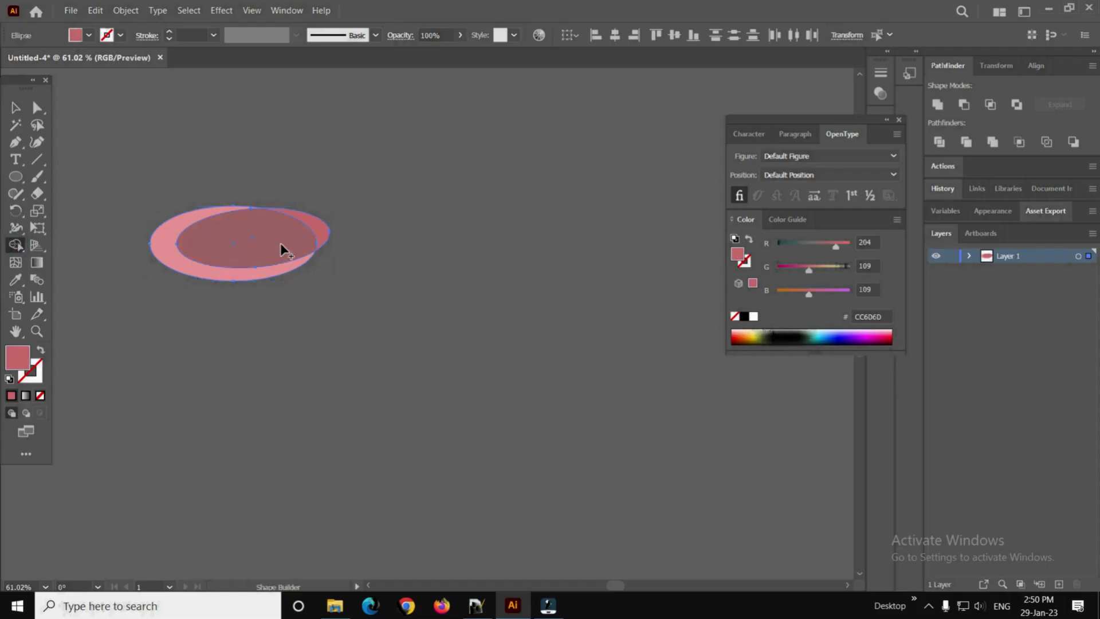
pyautogui.click(280, 243)
# Delete the inner overlap and the right-hand sliver with Shape Builder, leaving a crescent
pyautogui.keyDown('alt'); pyautogui.click(260, 238); pyautogui.keyUp('alt')
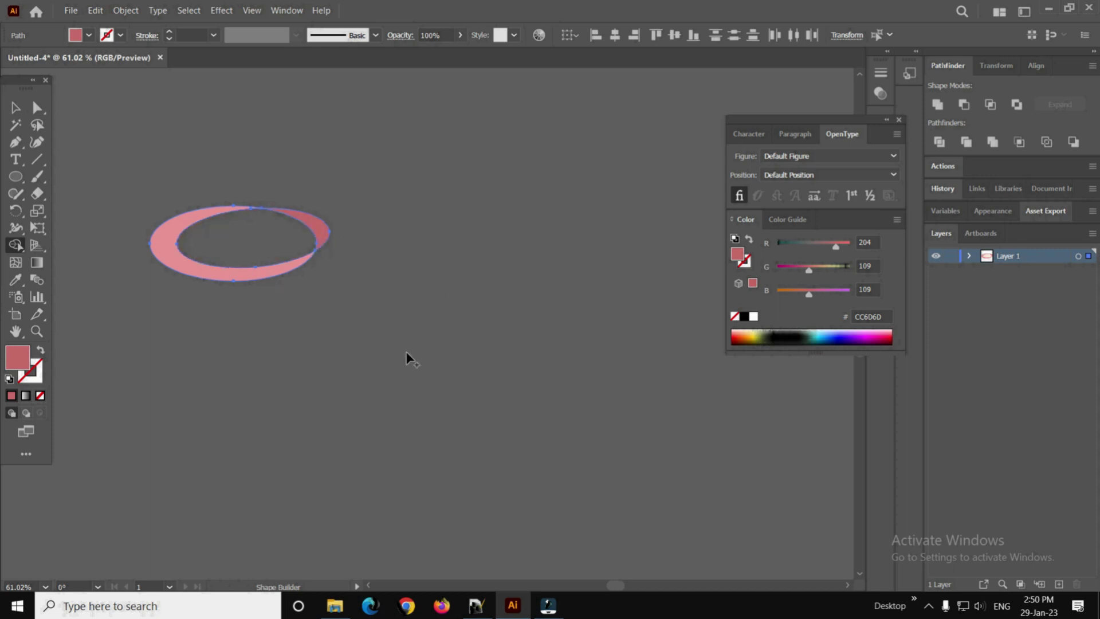
pyautogui.keyDown('alt'); pyautogui.click(315, 228); pyautogui.keyUp('alt')
pyautogui.hotkey('ctrl', 'shift', 'a')
pyautogui.press('m')
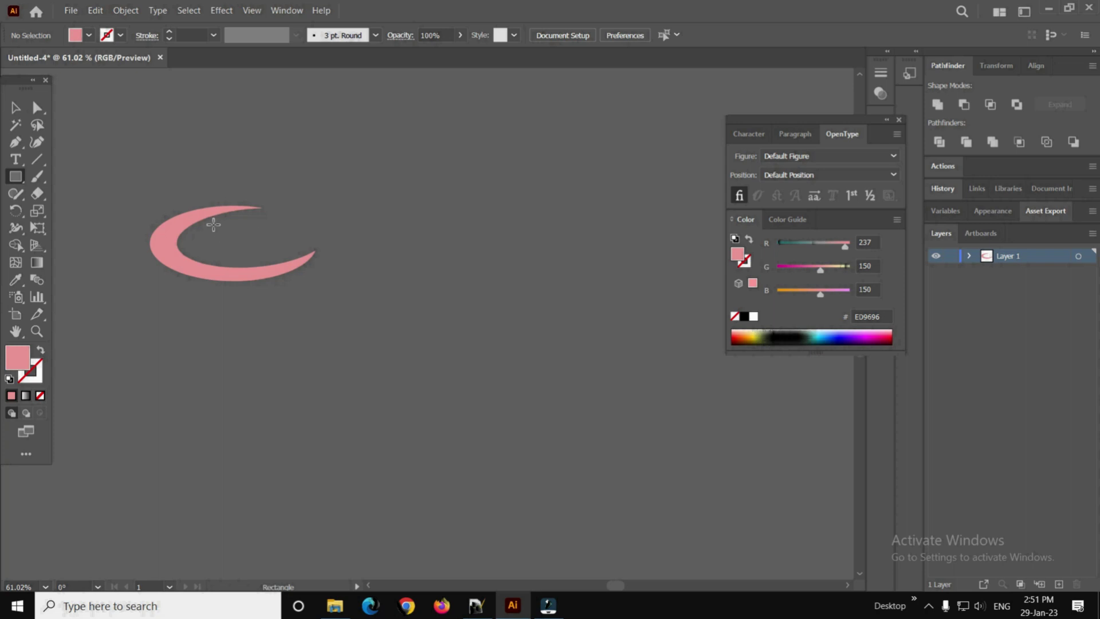
# Draw a short horizontal bar inside the crescent and a tall narrow bar below it
pyautogui.moveTo(211, 225); pyautogui.dragTo(275, 239)
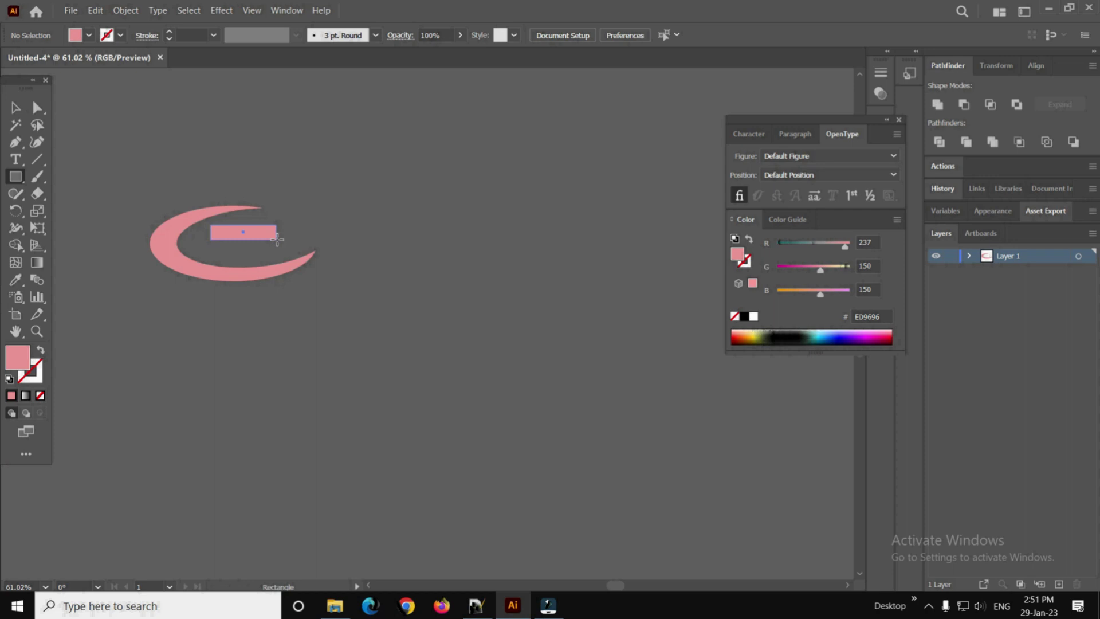
pyautogui.moveTo(277, 238); pyautogui.dragTo(278, 239)
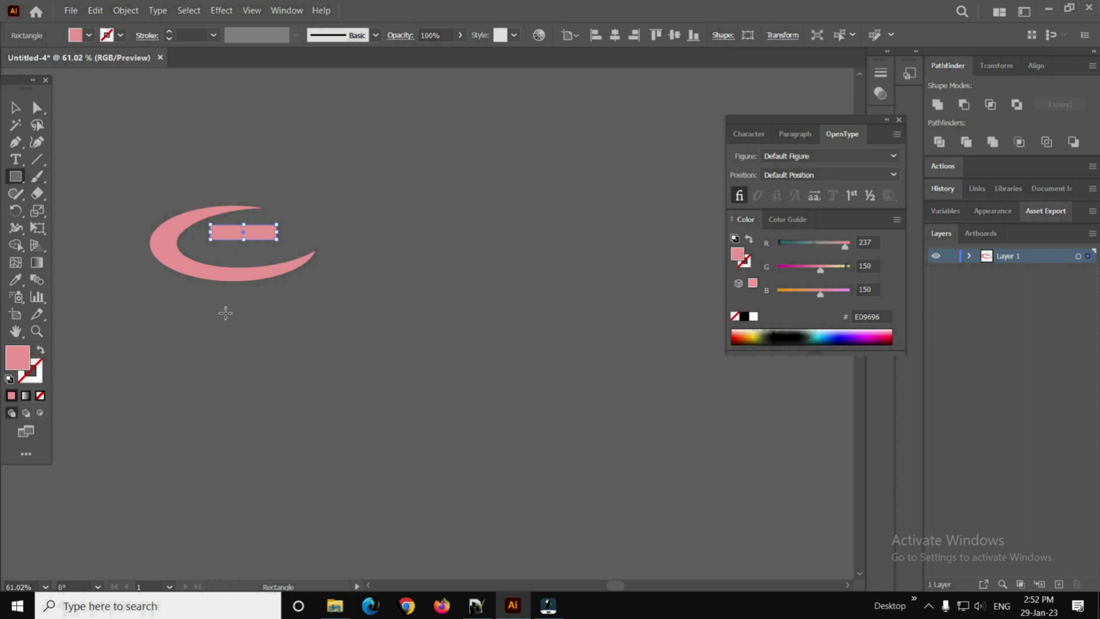
pyautogui.moveTo(227, 313); pyautogui.dragTo(261, 385)
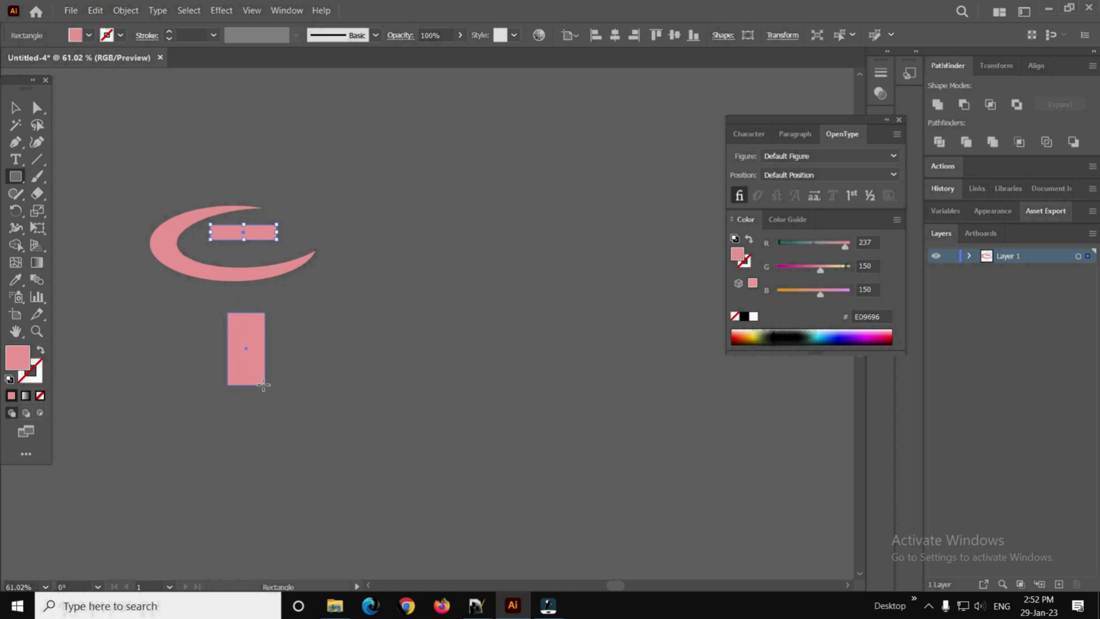
pyautogui.moveTo(261, 385); pyautogui.dragTo(246, 391)
# Set the vertical bar's width to 25 pt in the Transform panel
pyautogui.press('v')
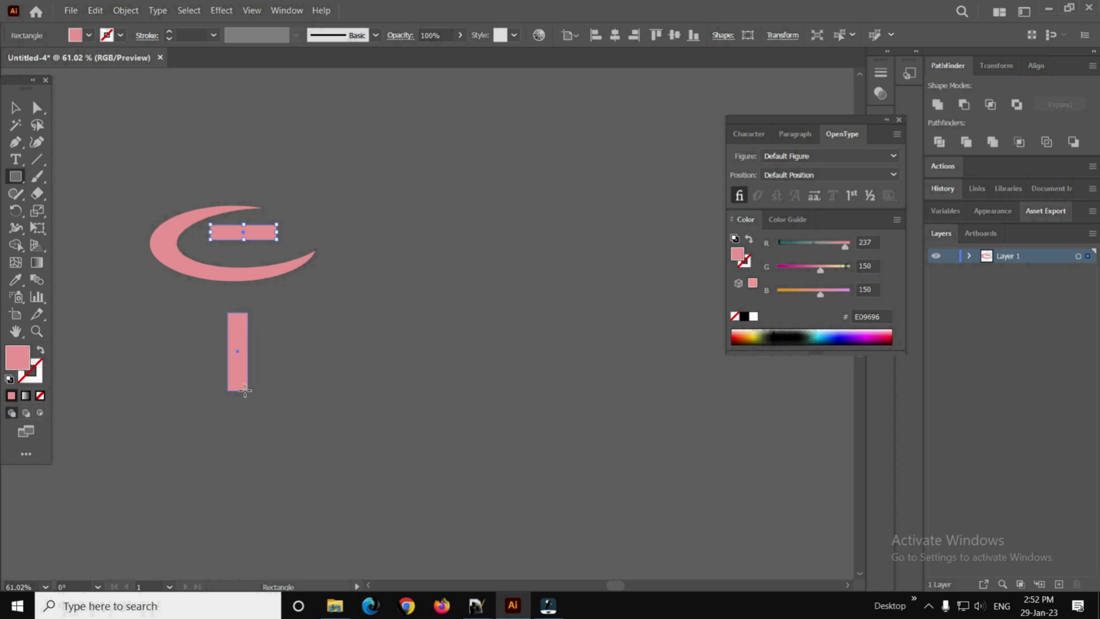
pyautogui.click(1000, 66)
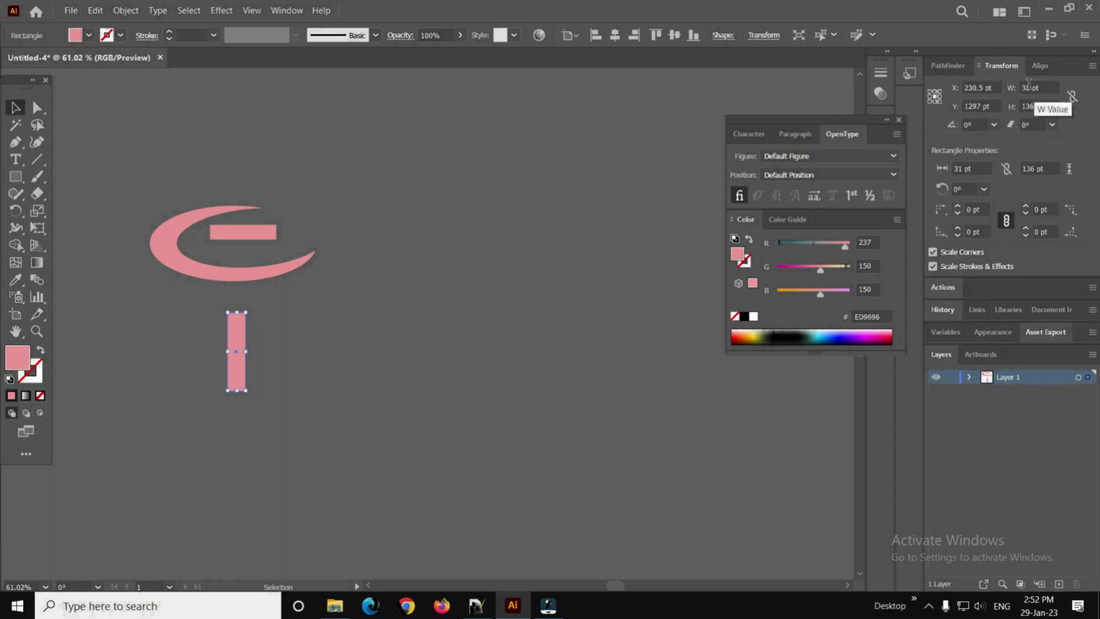
pyautogui.click(1033, 88)
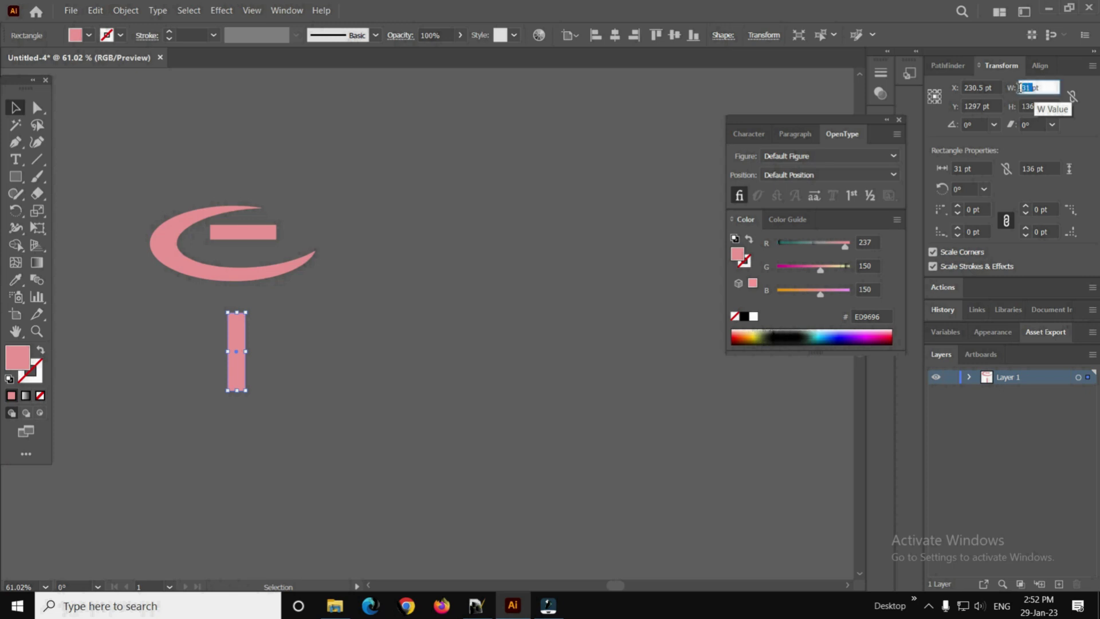
pyautogui.write('25')
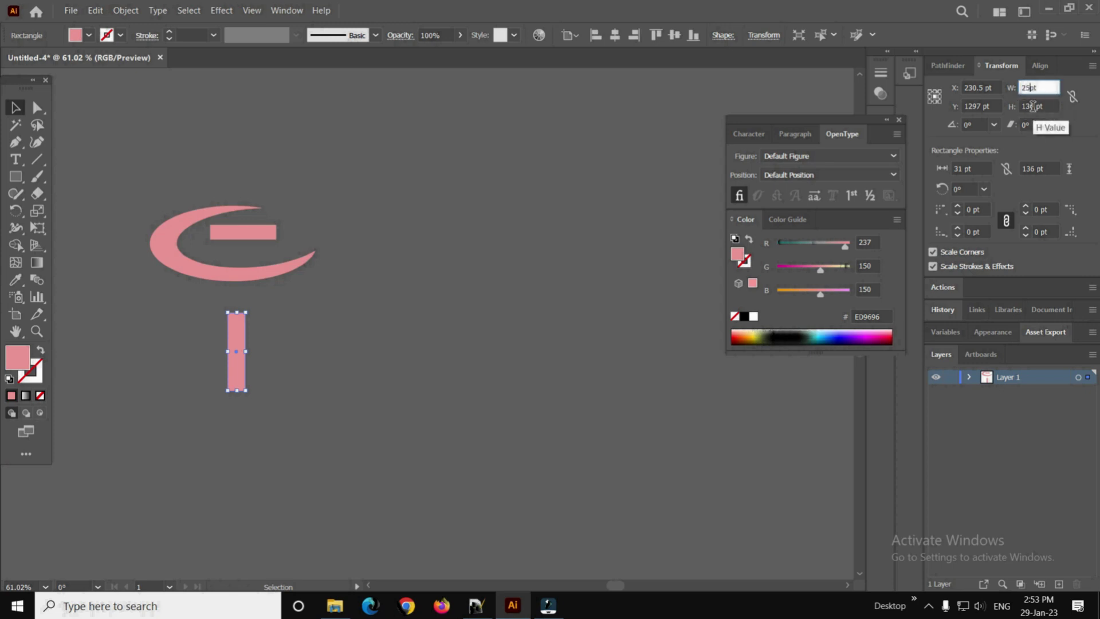
pyautogui.click(1033, 106)
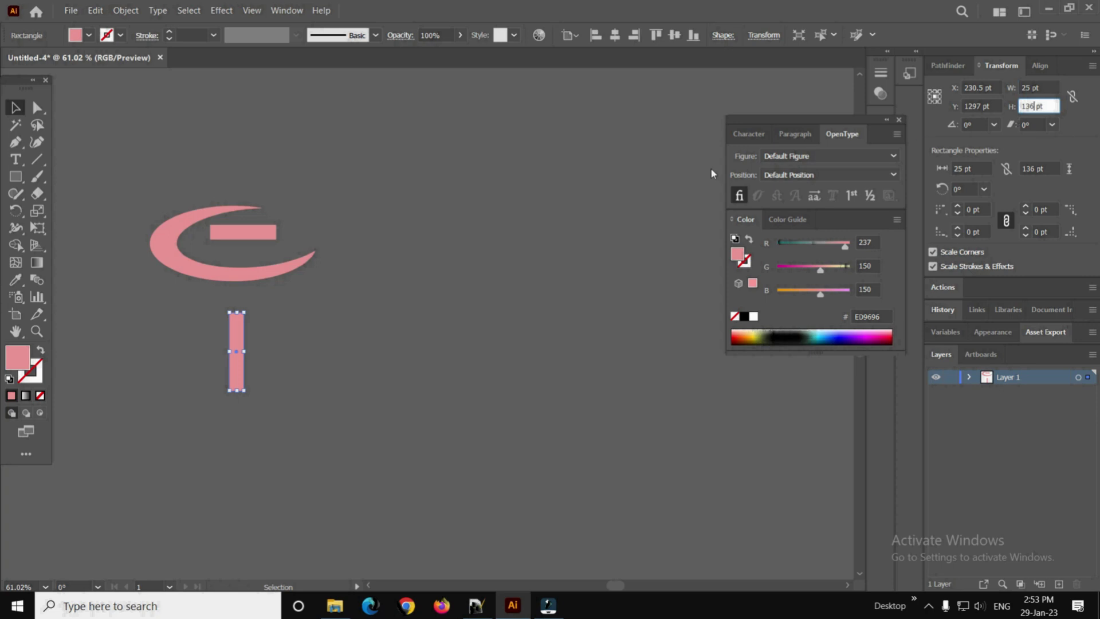
# Move the vertical bar up under the horizontal bar and centre the two into a T
pyautogui.click(356, 342)
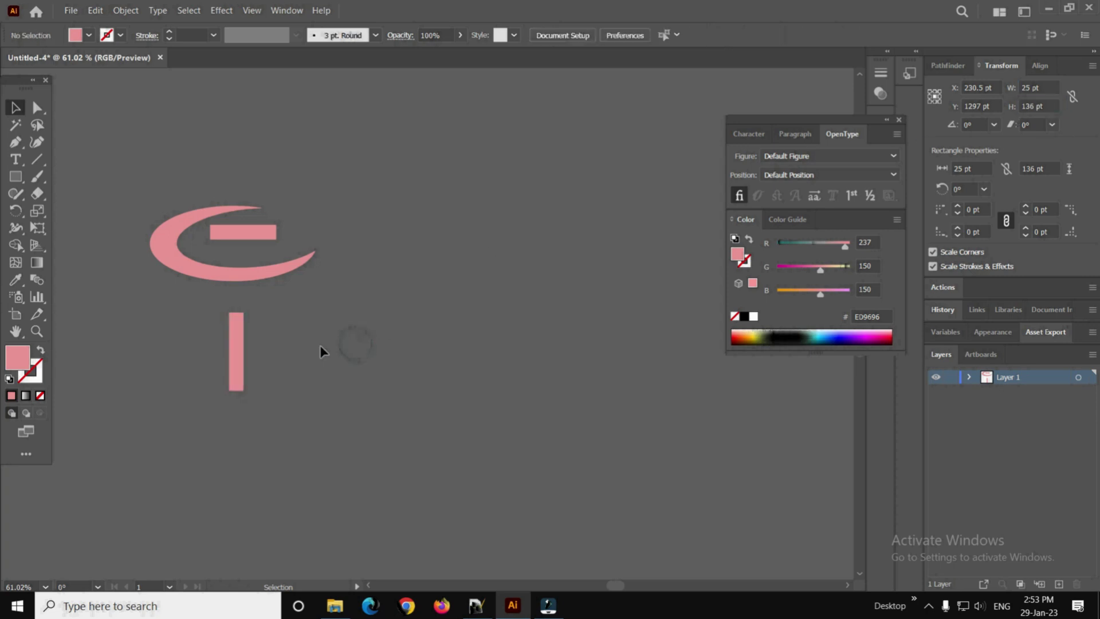
pyautogui.moveTo(235, 354); pyautogui.dragTo(228, 294)
pyautogui.keyDown('shift'); pyautogui.click(243, 232); pyautogui.keyUp('shift')
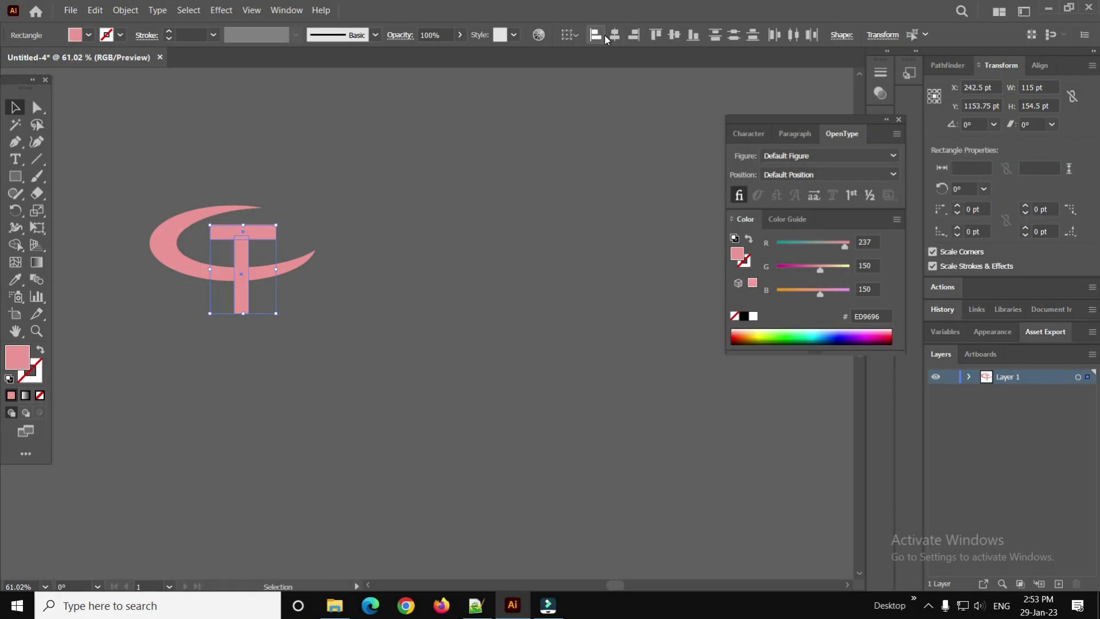
pyautogui.click(615, 35)
# Centre all logo parts horizontally and vertically within the crescent
pyautogui.hotkey('ctrl', 'a')
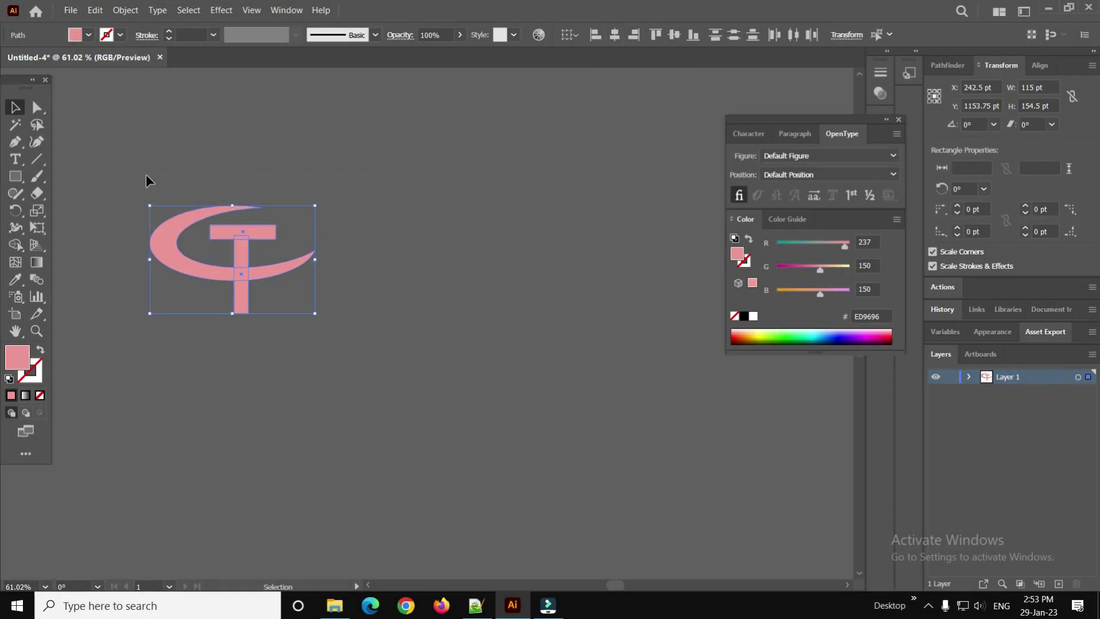
pyautogui.click(616, 35)
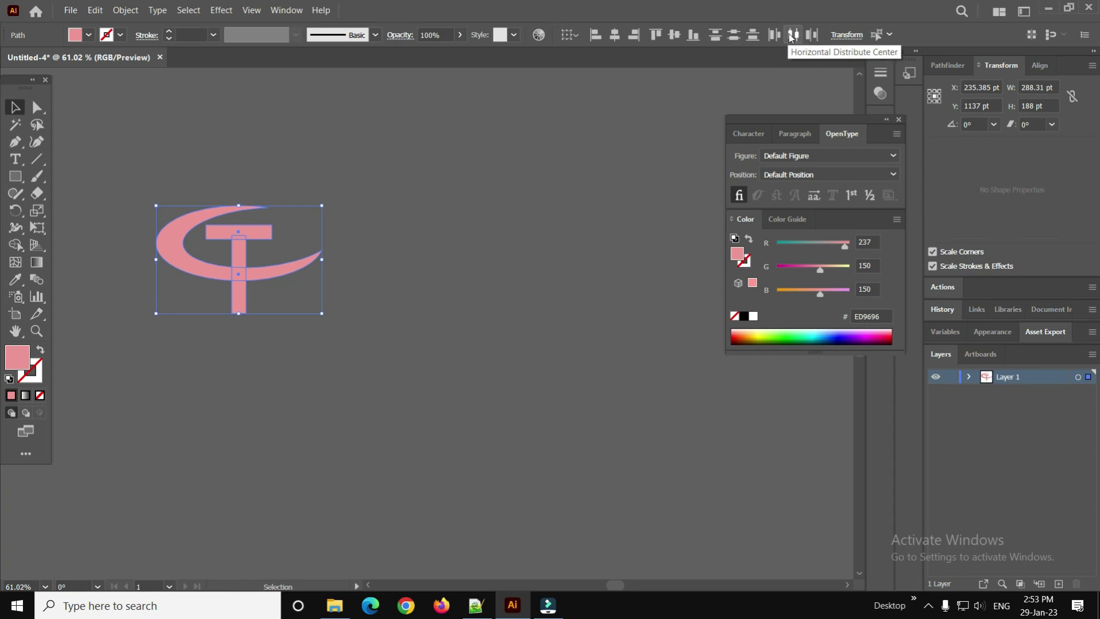
pyautogui.click(676, 35)
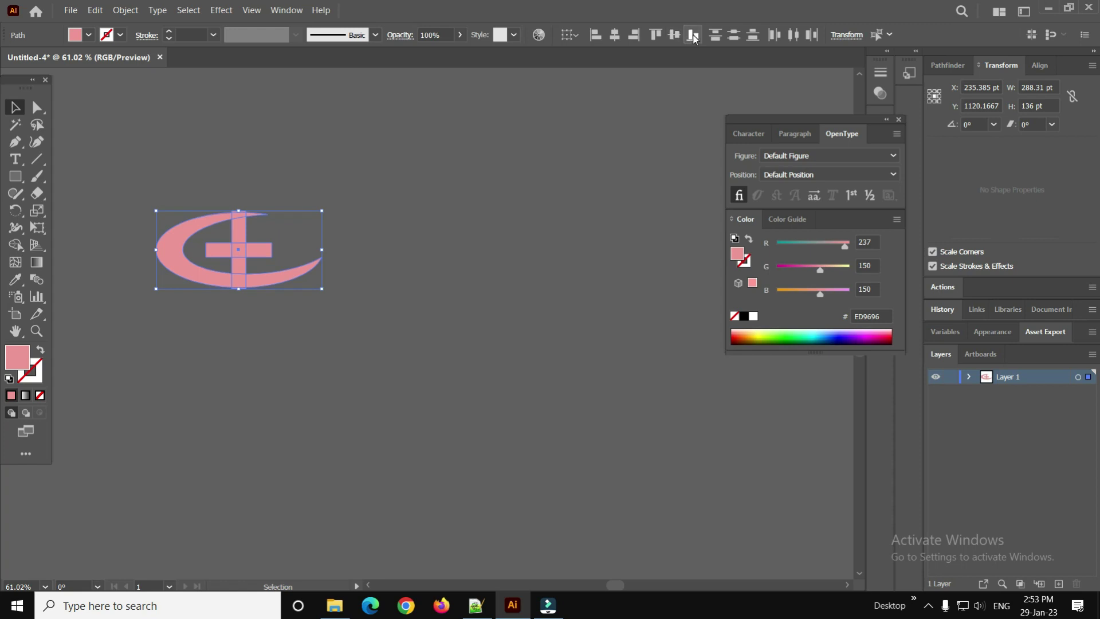
pyautogui.click(505, 291)
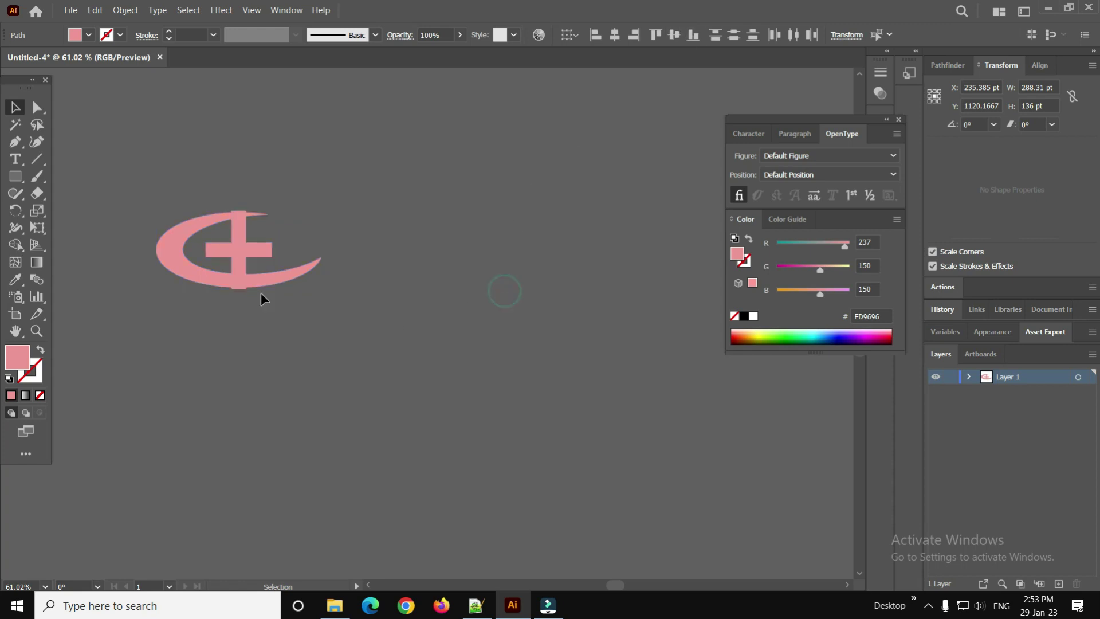
pyautogui.click(240, 232)
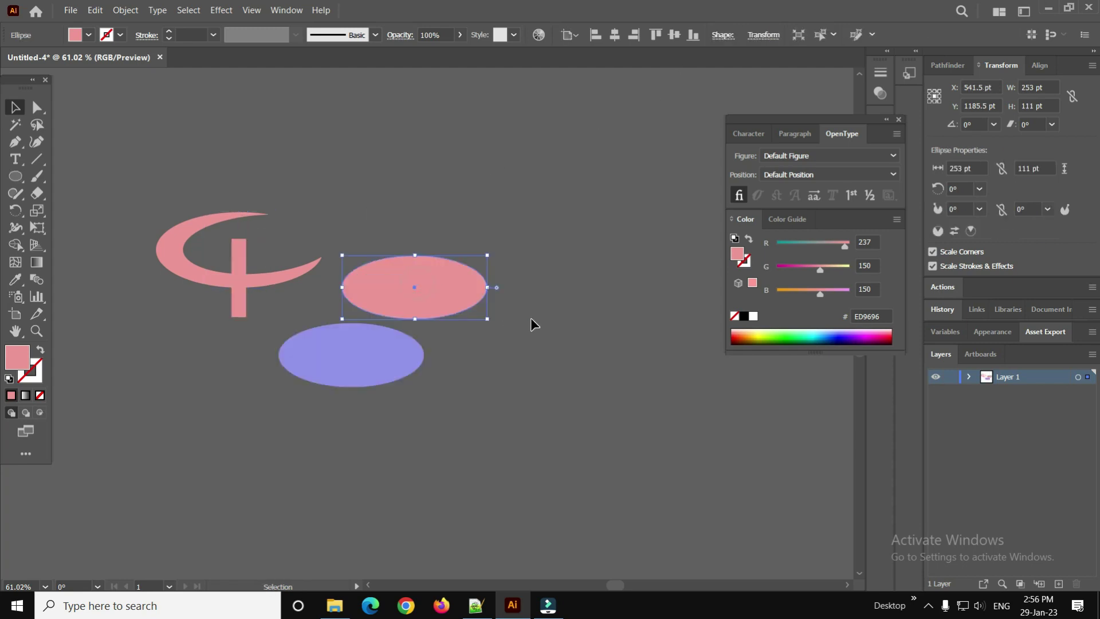
# Shrink the pink ellipse, bring it in front of the blue one, shift it left, and merge them
pyautogui.moveTo(486, 319)
pyautogui.mouseDown()
pyautogui.moveTo(450, 297)
pyautogui.moveTo(397, 360)
pyautogui.mouseUp()
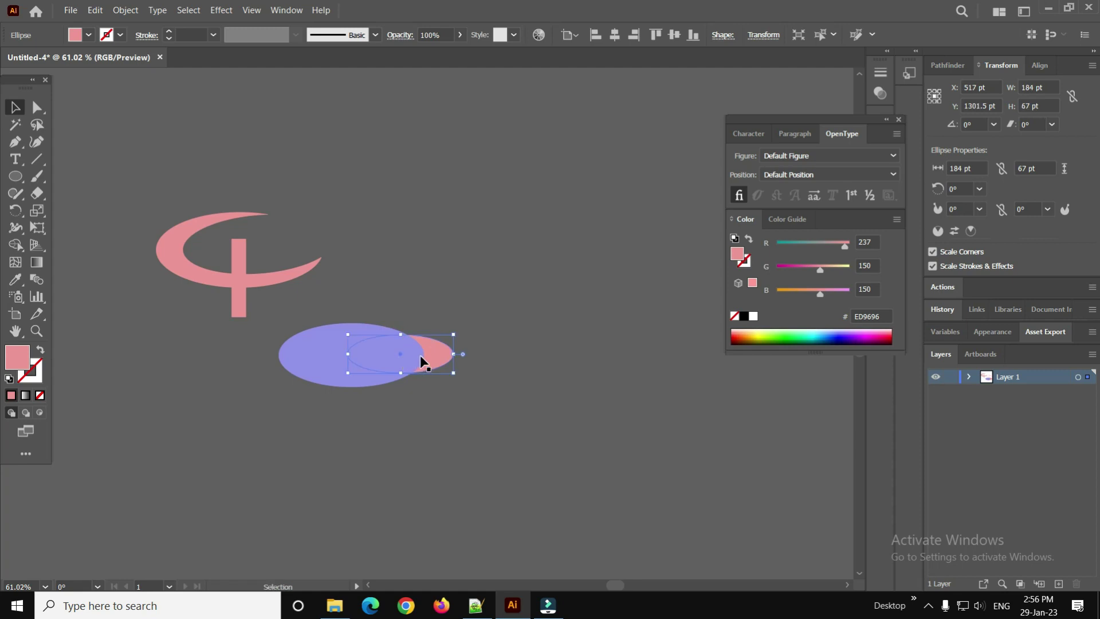
pyautogui.press('ctrl')
pyautogui.hotkey('ctrl', 'shift', ']')
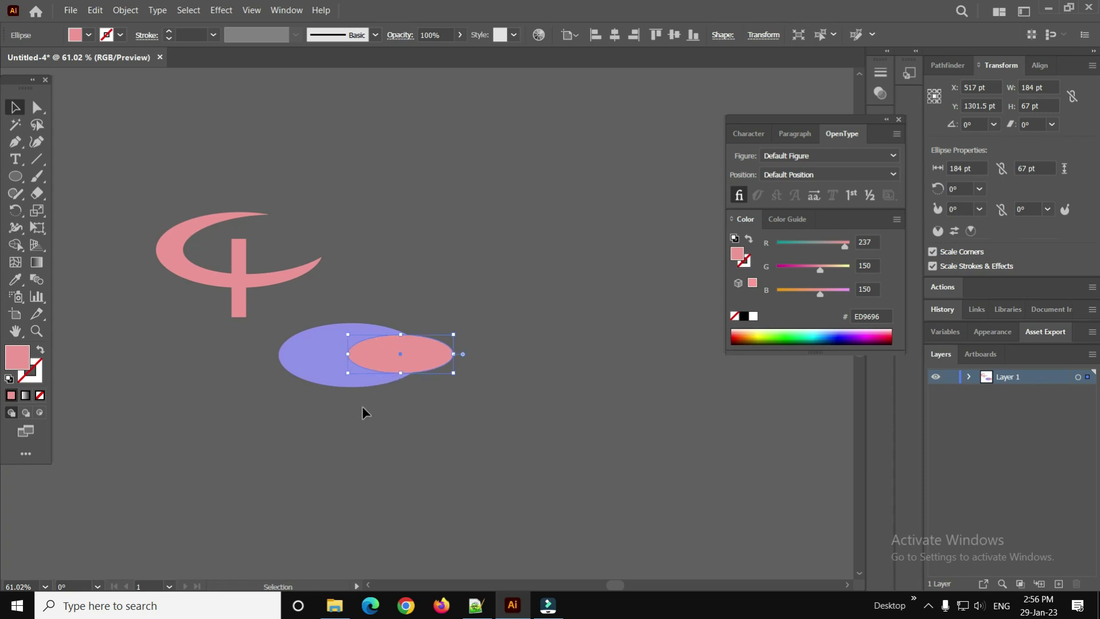
pyautogui.moveTo(418, 361)
pyautogui.mouseDown()
pyautogui.moveTo(387, 360)
pyautogui.moveTo(445, 390)
pyautogui.moveTo(367, 383)
pyautogui.moveTo(370, 374)
pyautogui.mouseUp()
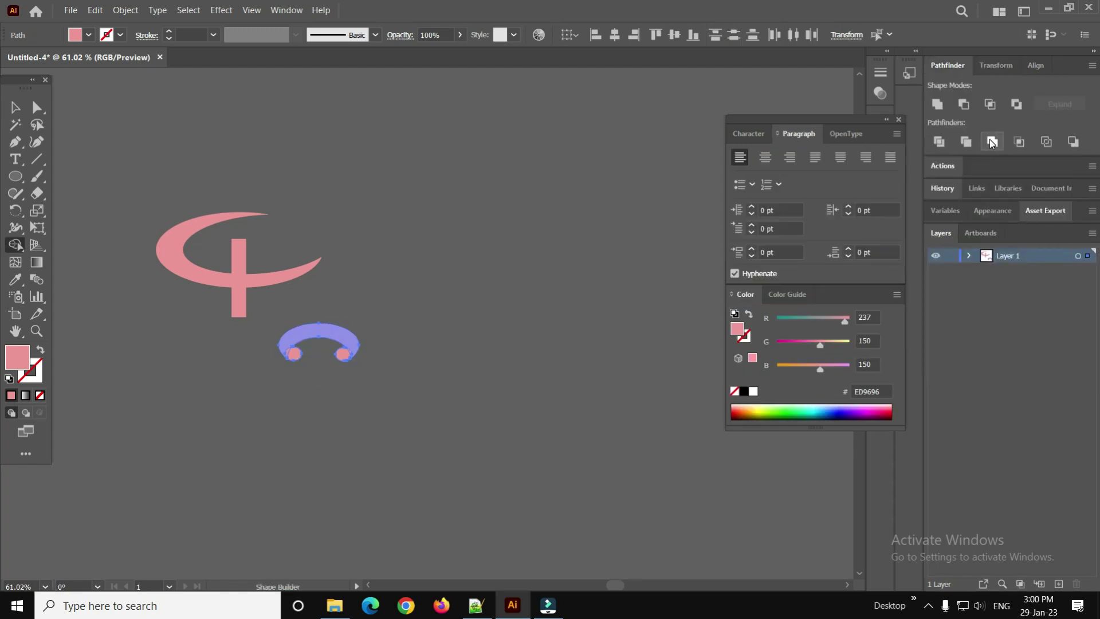
pyautogui.click(992, 142)
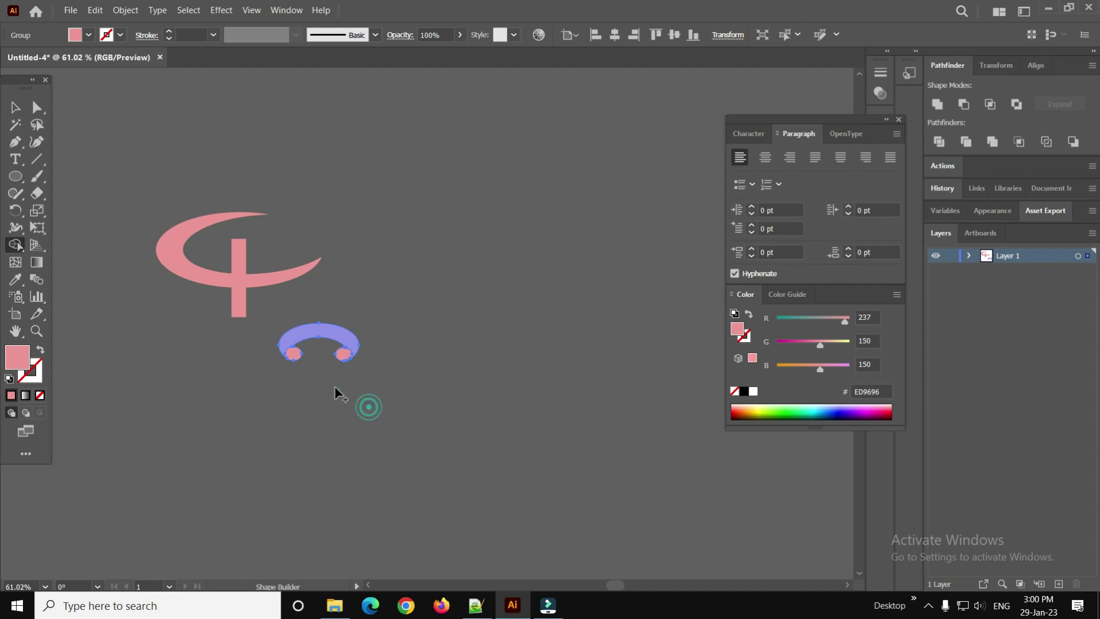
# Build the arc into a solid curl, place it on the stem's top, and centre them horizontally
pyautogui.click(311, 337)
pyautogui.click(15, 108)
pyautogui.click(355, 420)
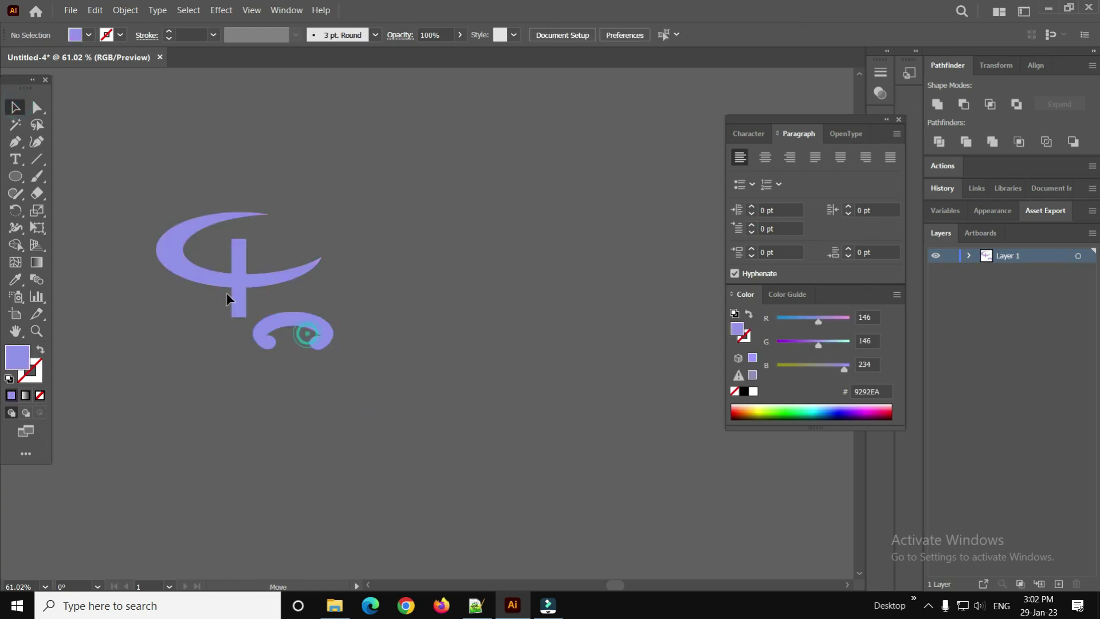
pyautogui.moveTo(227, 242); pyautogui.dragTo(224, 238)
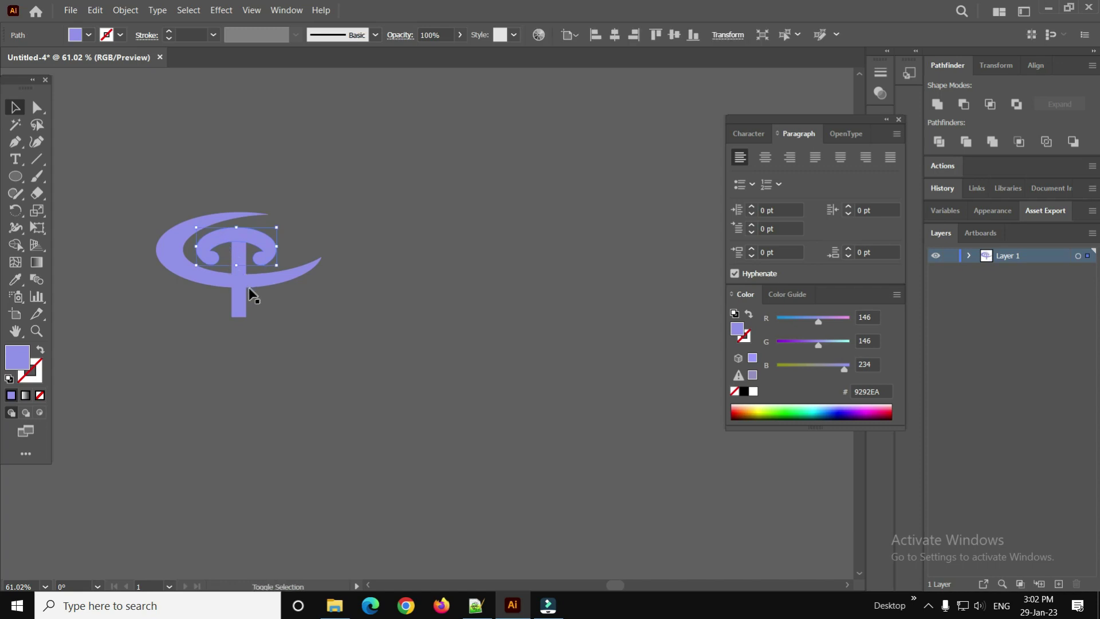
pyautogui.keyDown('shift'); pyautogui.click(239, 307); pyautogui.keyUp('shift')
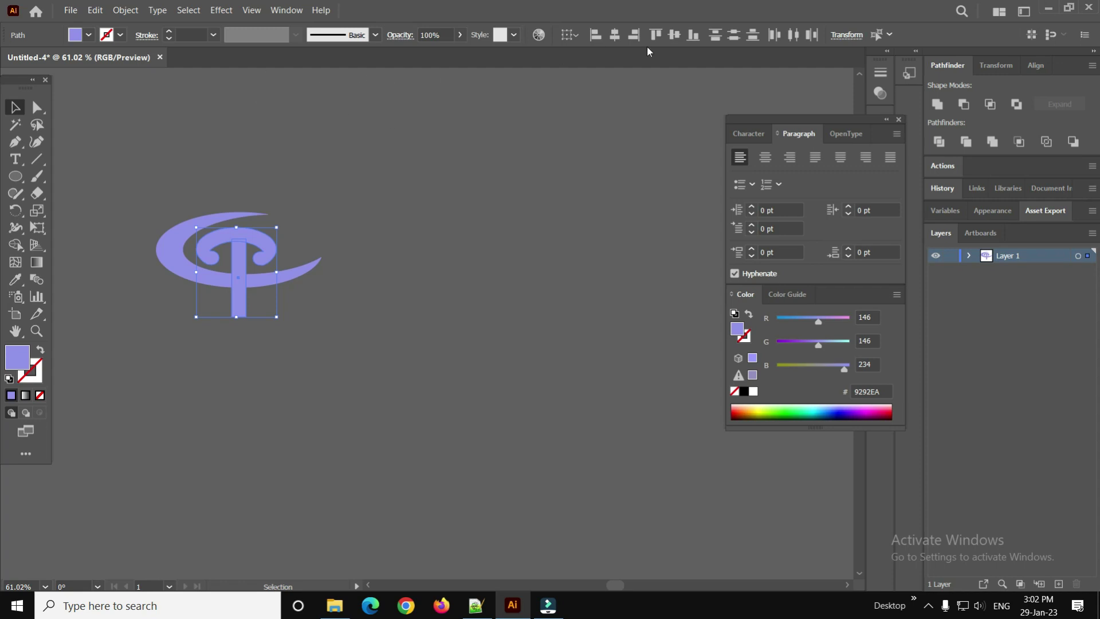
pyautogui.click(616, 36)
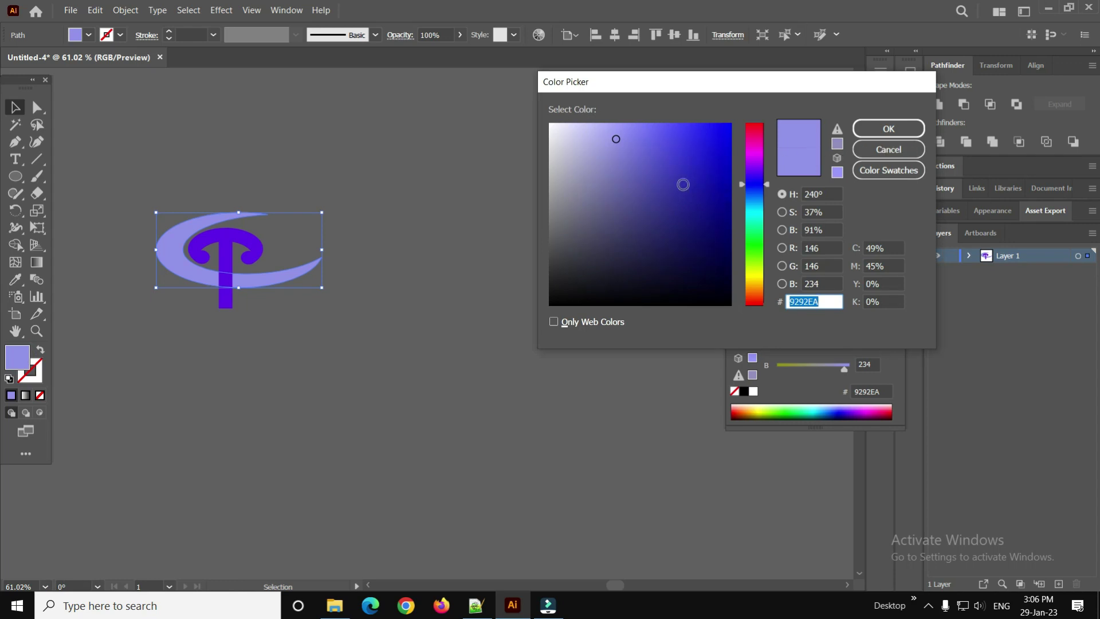
# Fill the crescent with bright green 00FF1E in the colour picker
pyautogui.click(753, 240)
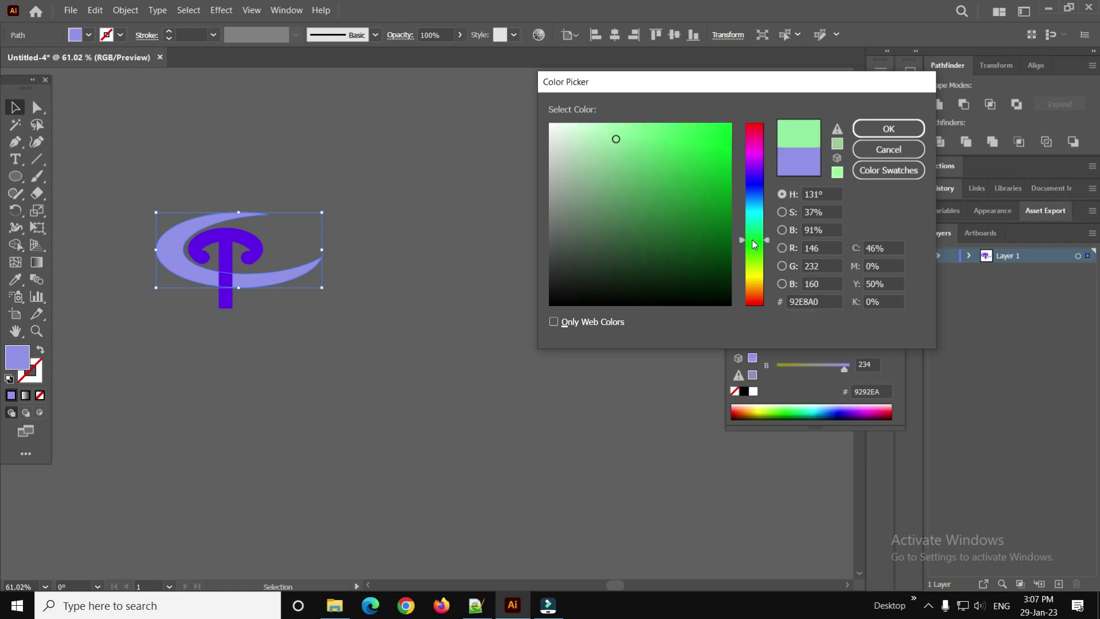
pyautogui.click(614, 141)
pyautogui.click(732, 123)
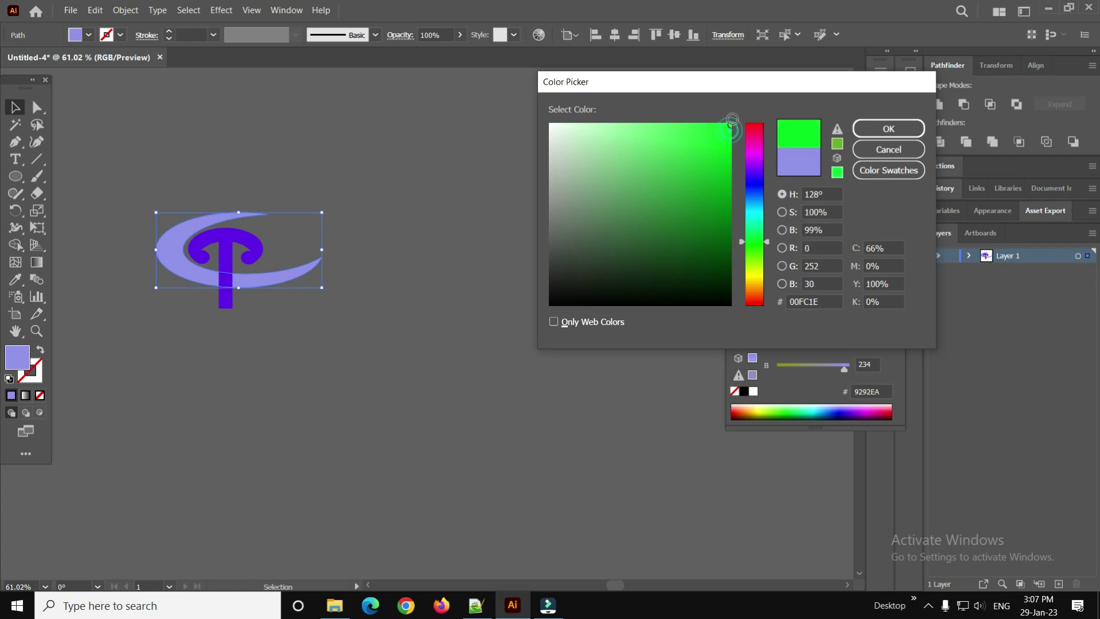
pyautogui.click(886, 129)
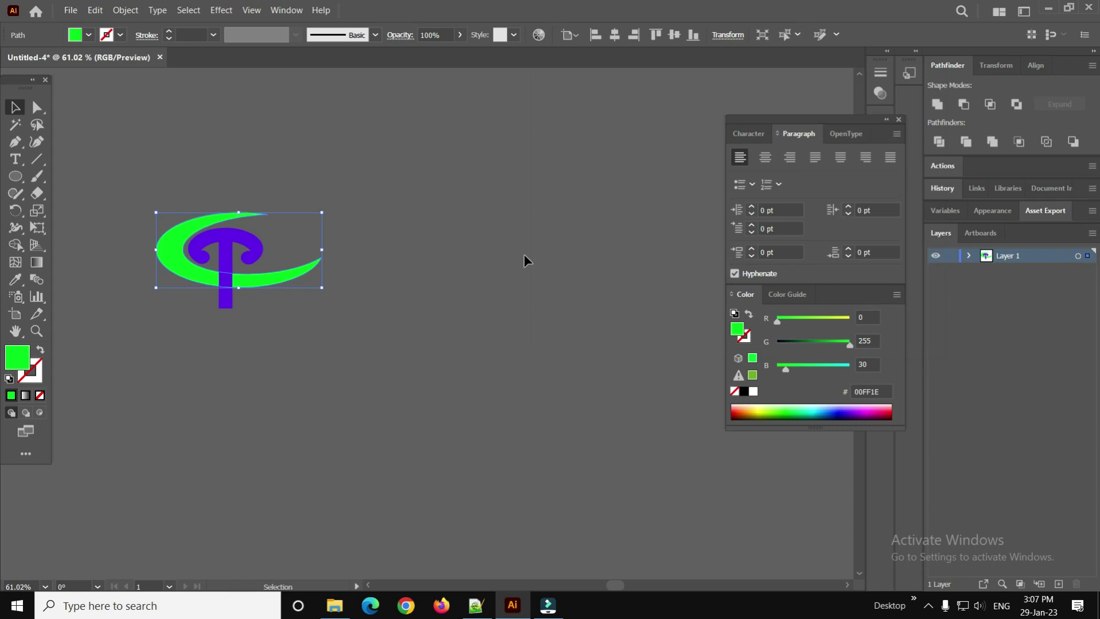
pyautogui.click(264, 356)
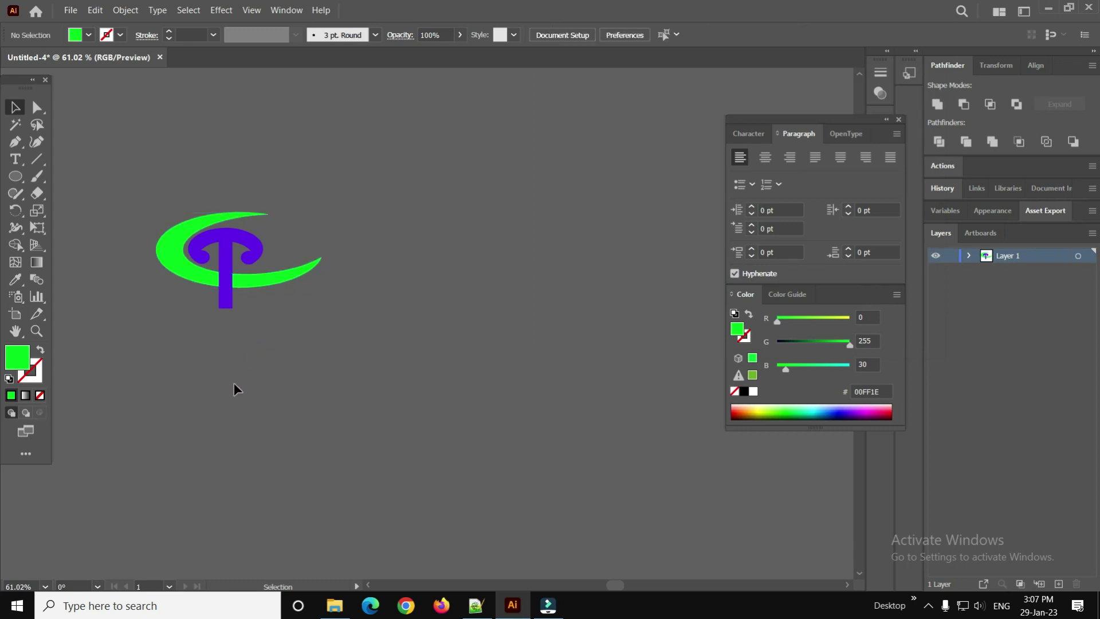
# Change the T-shaped mark's fill colour to blue
pyautogui.click(218, 247)
pyautogui.click(22, 356)
pyautogui.doubleClick(21, 355)
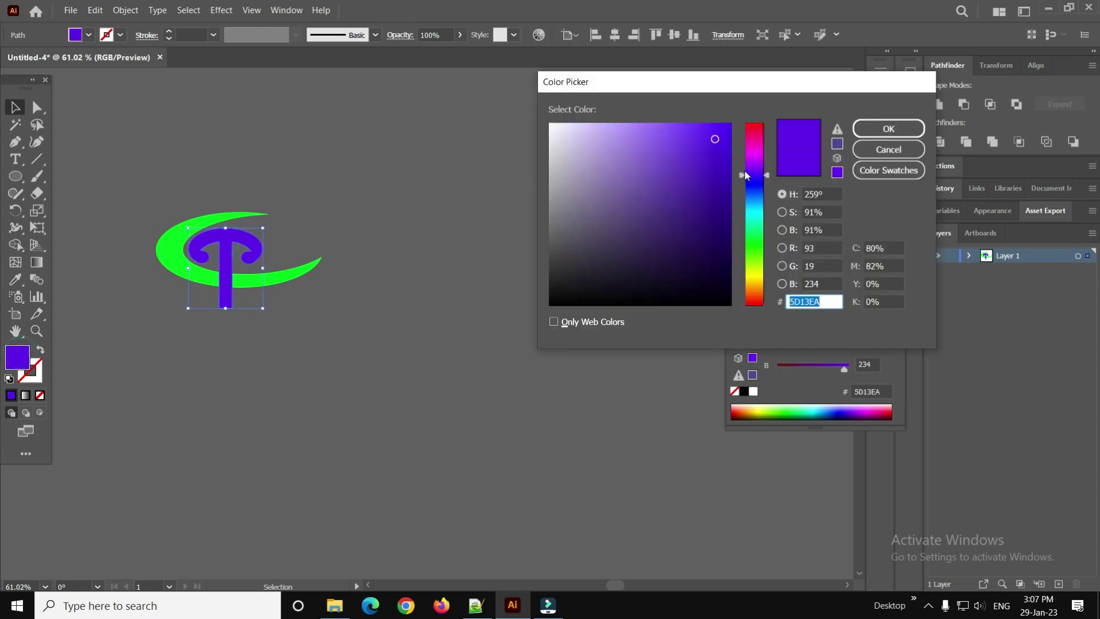
pyautogui.click(747, 171)
pyautogui.click(722, 136)
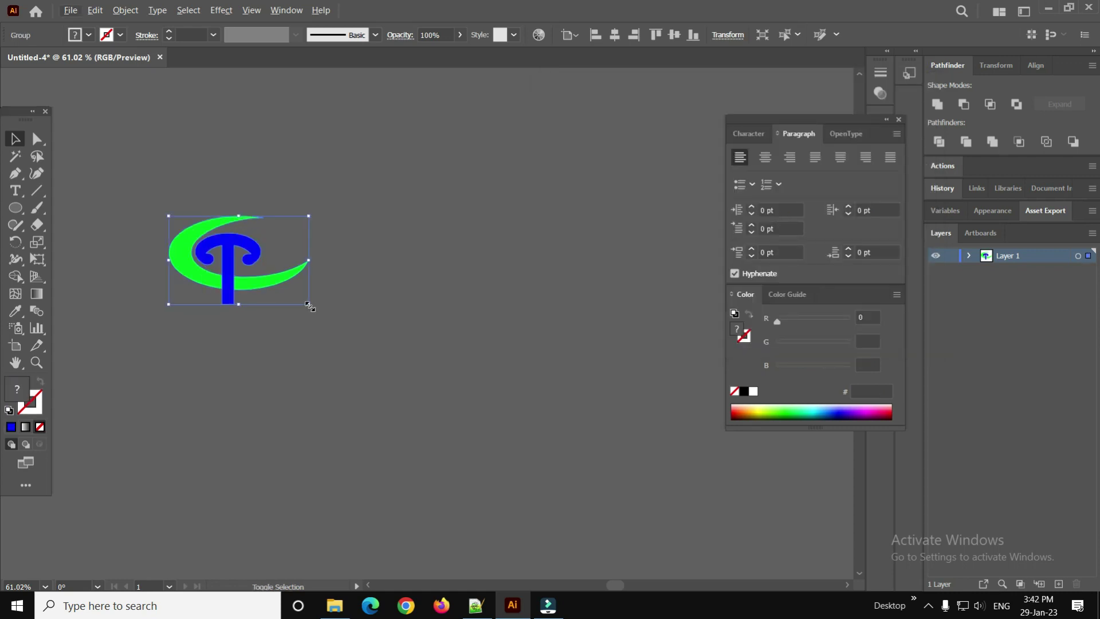
# Shift-drag the group's corner handle inward twice to shrink the logo proportionally
pyautogui.moveTo(309, 305); pyautogui.dragTo(288, 289)
pyautogui.moveTo(272, 277); pyautogui.dragTo(276, 270)
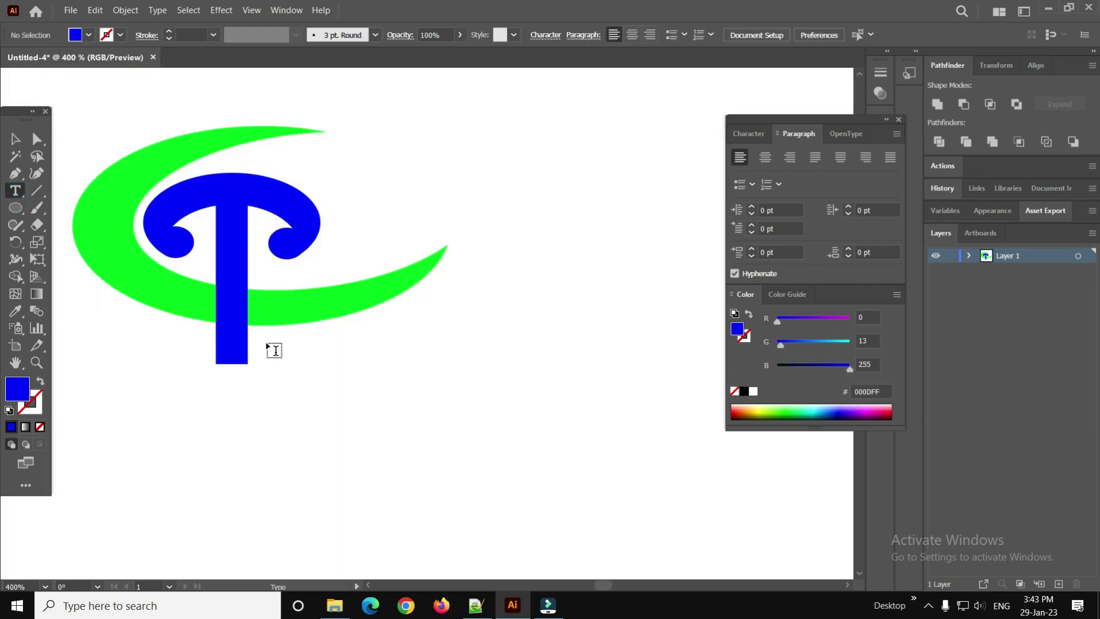
# Add a text line beside the T's stem reading 'Crealtake'
pyautogui.click(274, 350)
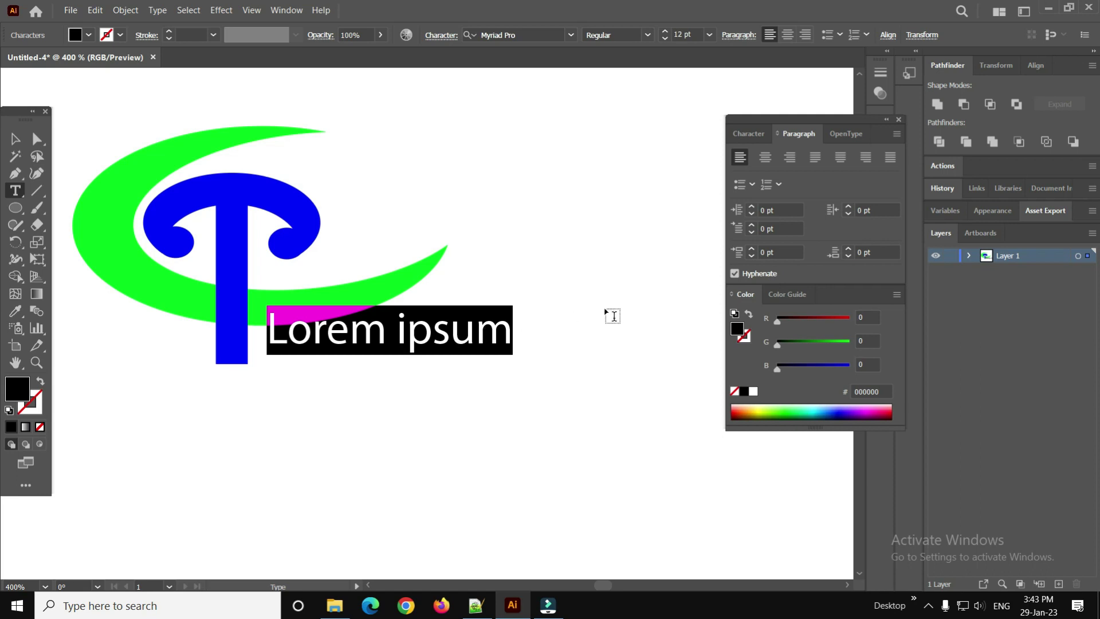
pyautogui.write('C')
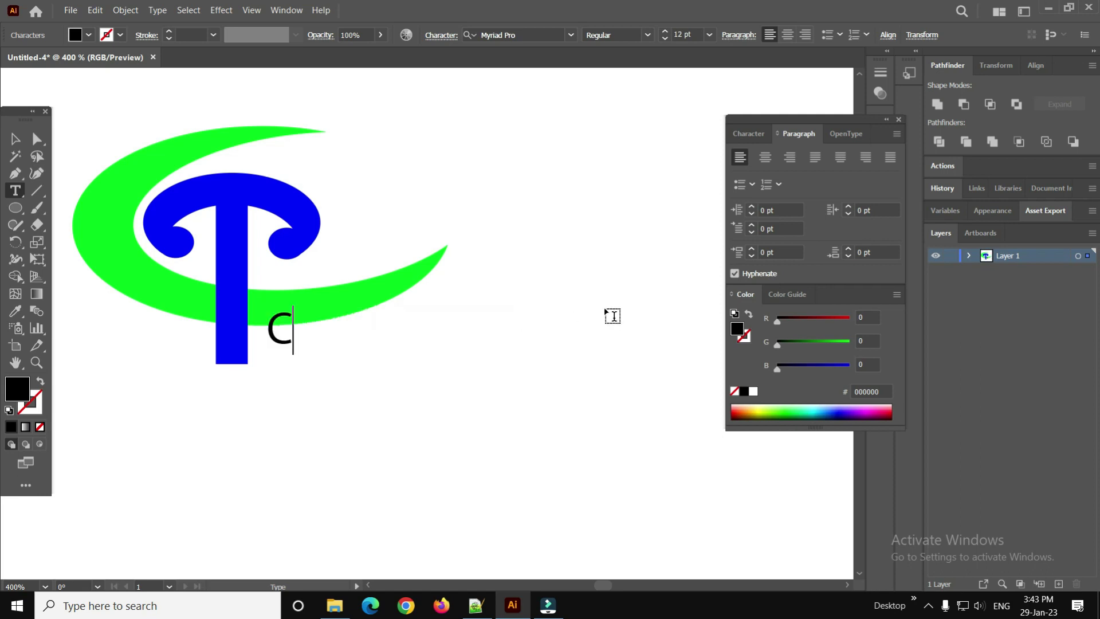
pyautogui.write('realtake')
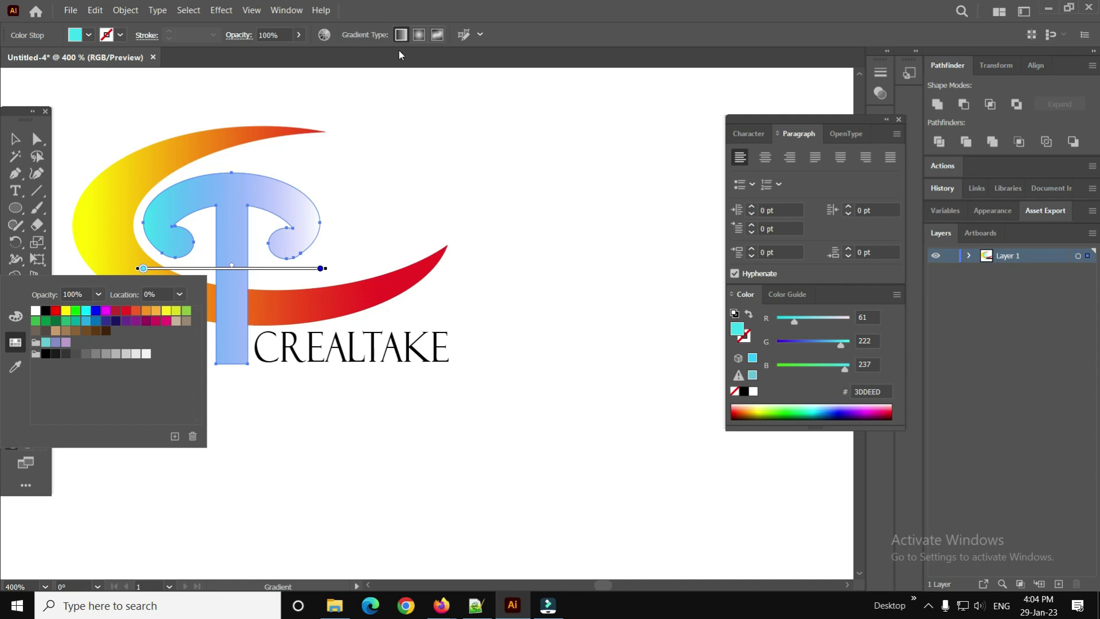
# Stretch the T's gradient across the mark, moving its dark start stop further left
pyautogui.click(797, 322)
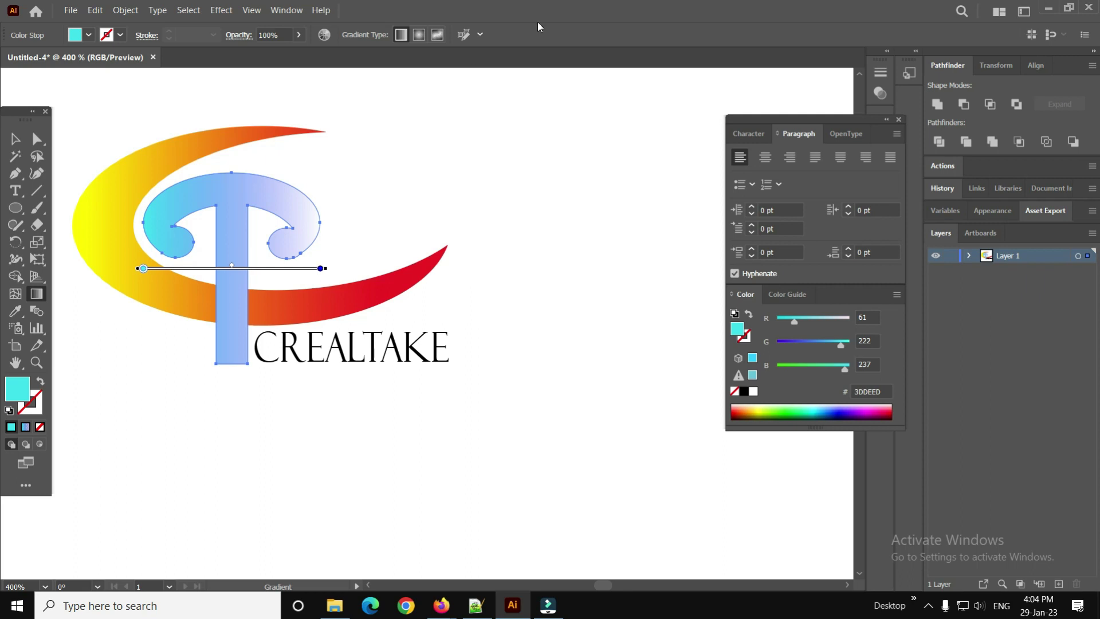
pyautogui.moveTo(143, 268); pyautogui.dragTo(222, 269)
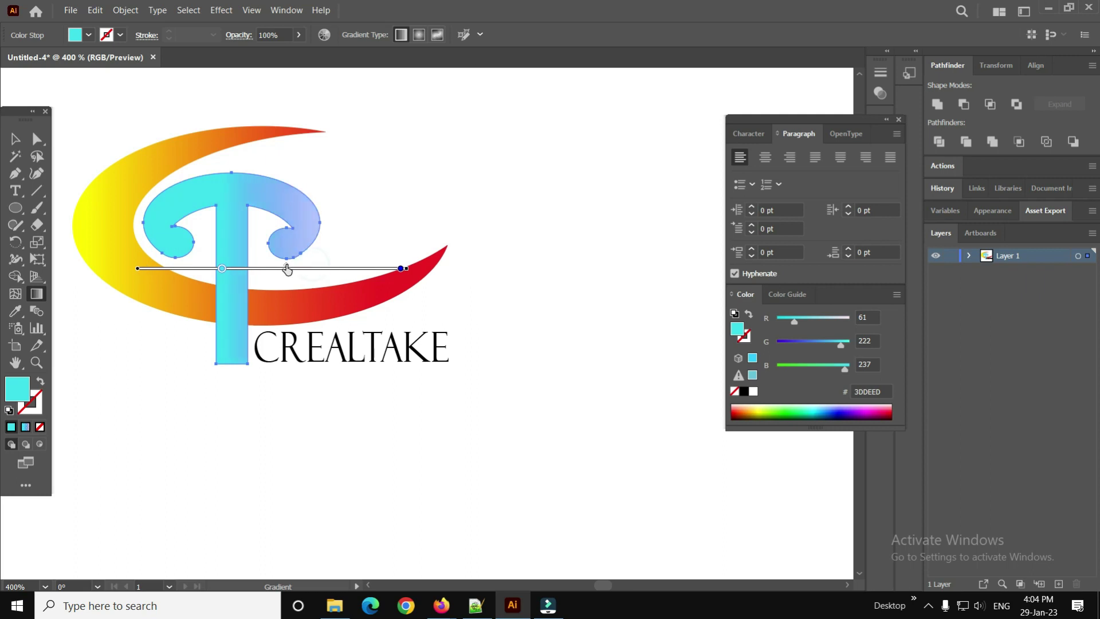
pyautogui.moveTo(203, 275); pyautogui.dragTo(132, 285)
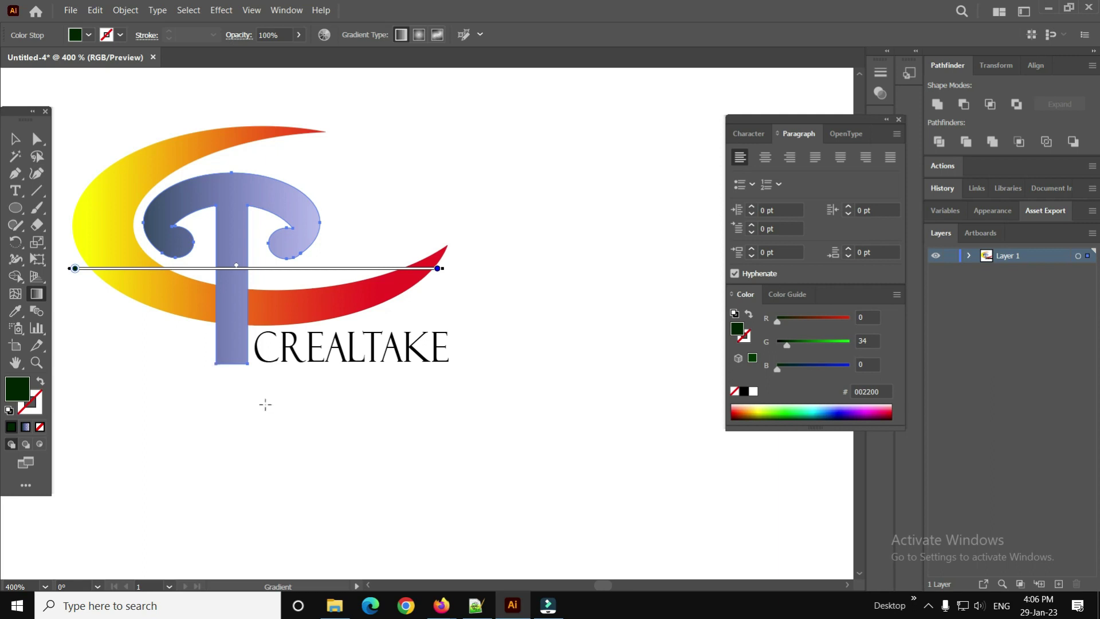
# Deselect the T, then marquee-select every part of the logo
pyautogui.click(13, 140)
pyautogui.click(142, 413)
pyautogui.moveTo(509, 434); pyautogui.dragTo(58, 80)
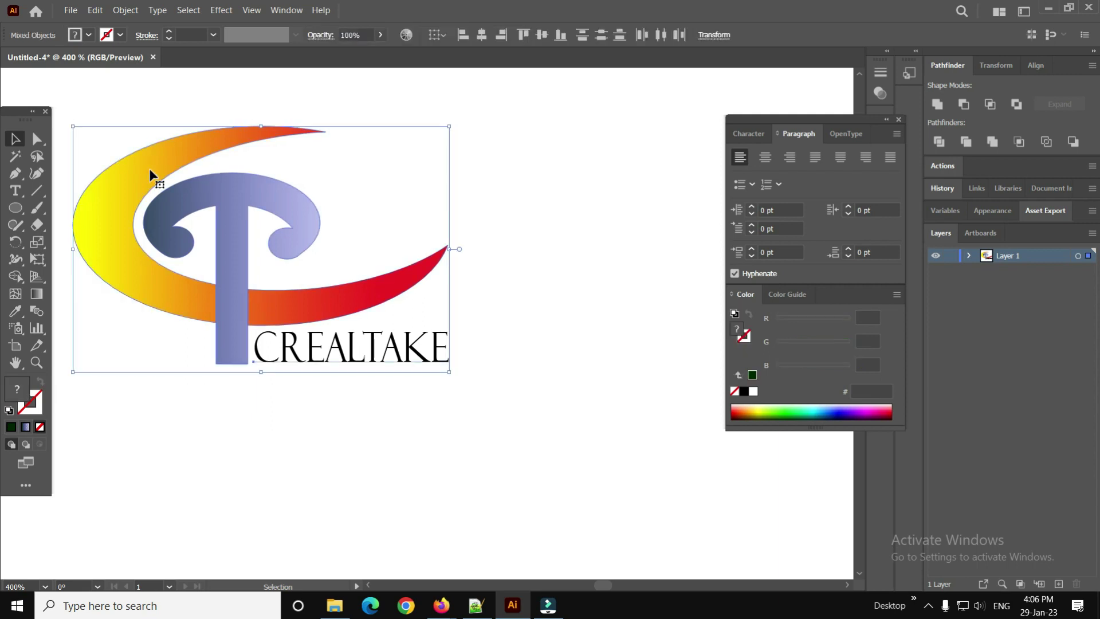
# Group the crescent, T mark and CREALTAKE wordmark with Ctrl+G and drag the group rightward
pyautogui.hotkey('ctrl', 'g')
pyautogui.moveTo(150, 172); pyautogui.dragTo(207, 172)
pyautogui.click(928, 605)
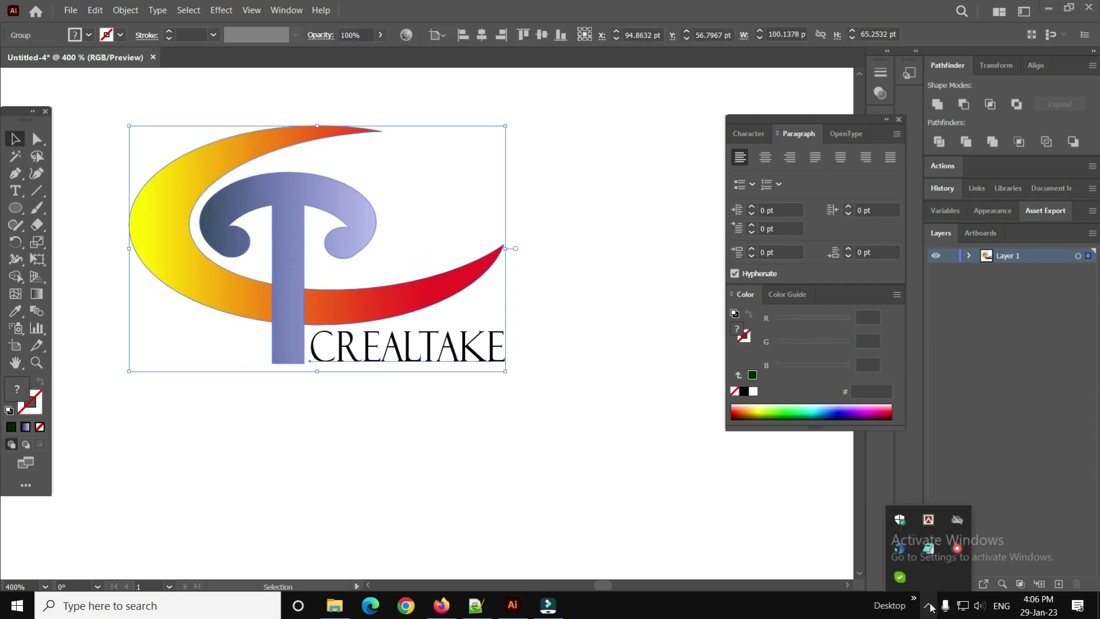
pyautogui.rightClick(958, 552)
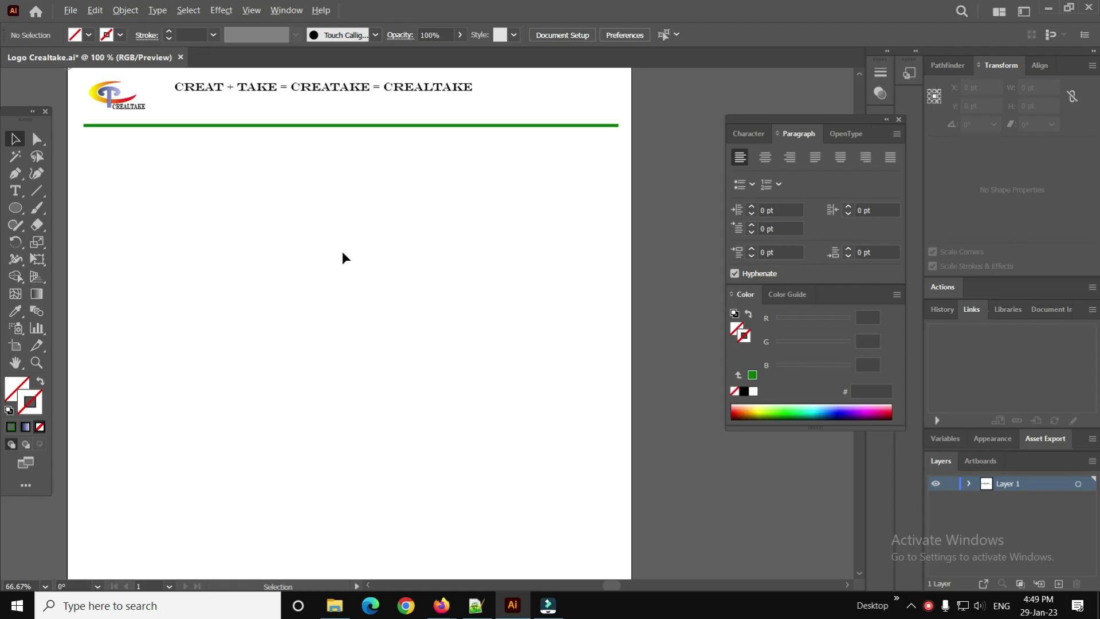
# Pan and zoom around the Logo Crealtake.ai letterhead to review the logo, heading and green rule
pyautogui.moveTo(337, 322); pyautogui.dragTo(379, 349)
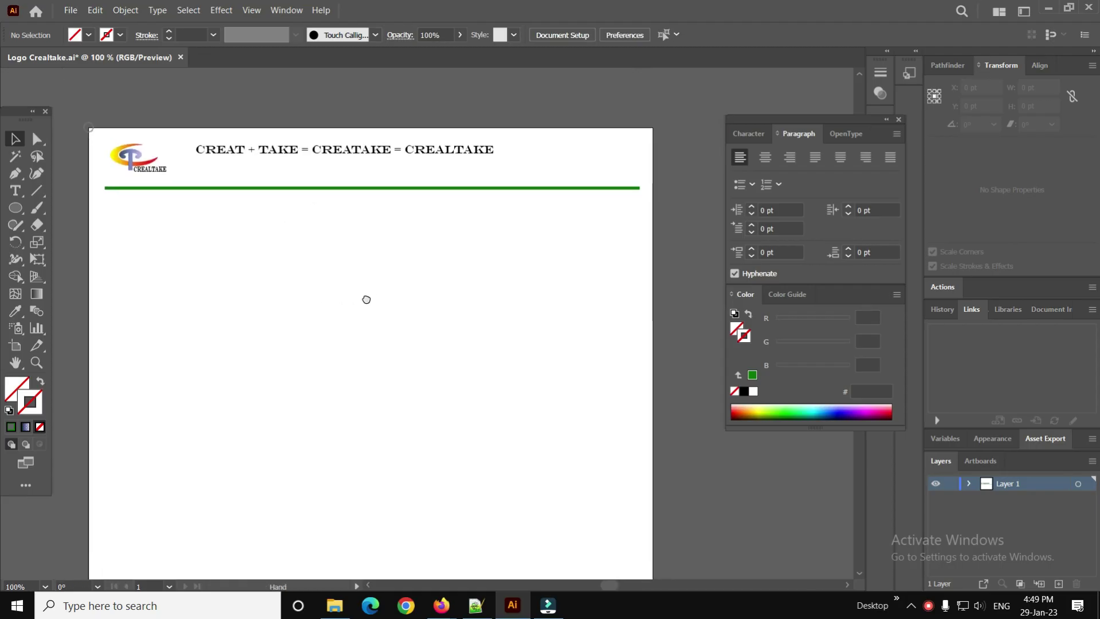
pyautogui.scroll(-1, 345, 284)
pyautogui.scroll(-1, 343, 285)
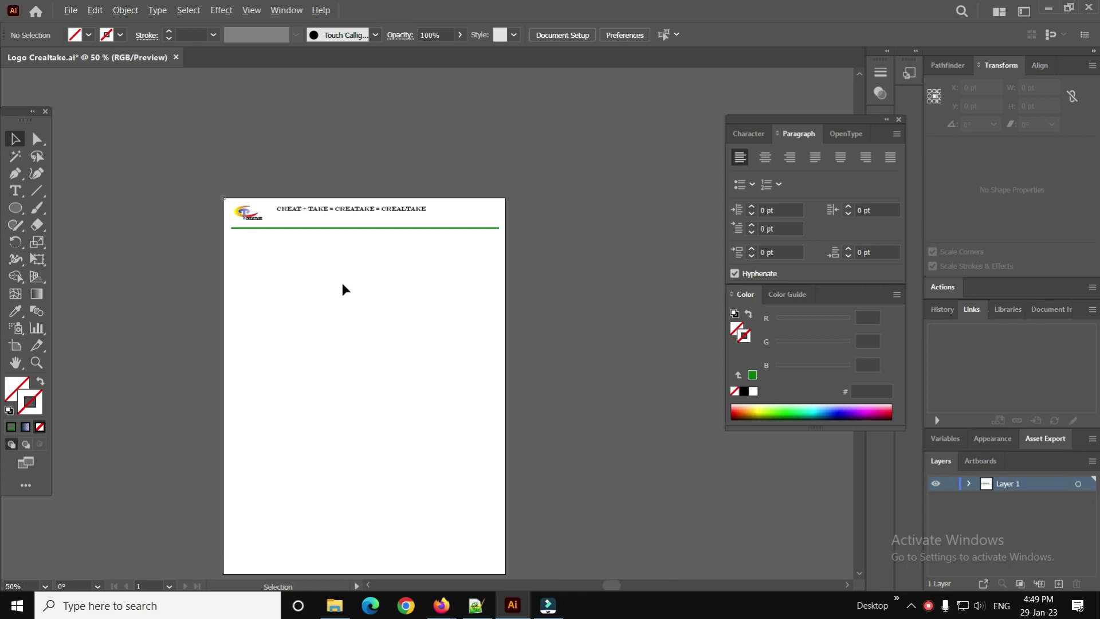
pyautogui.scroll(1, 338, 290)
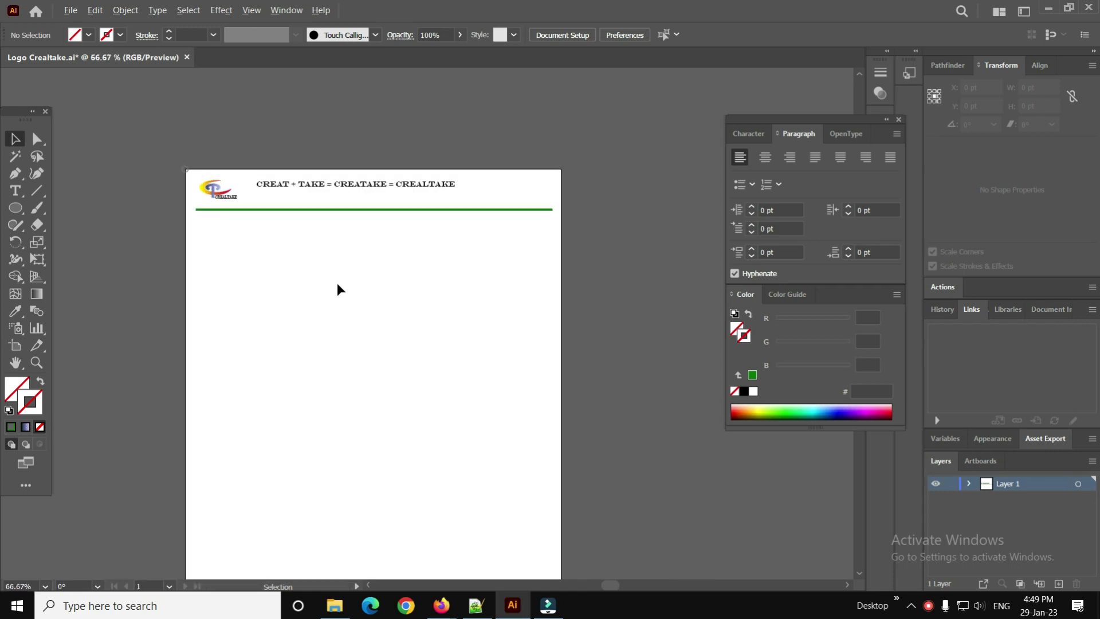
pyautogui.scroll(1, 338, 289)
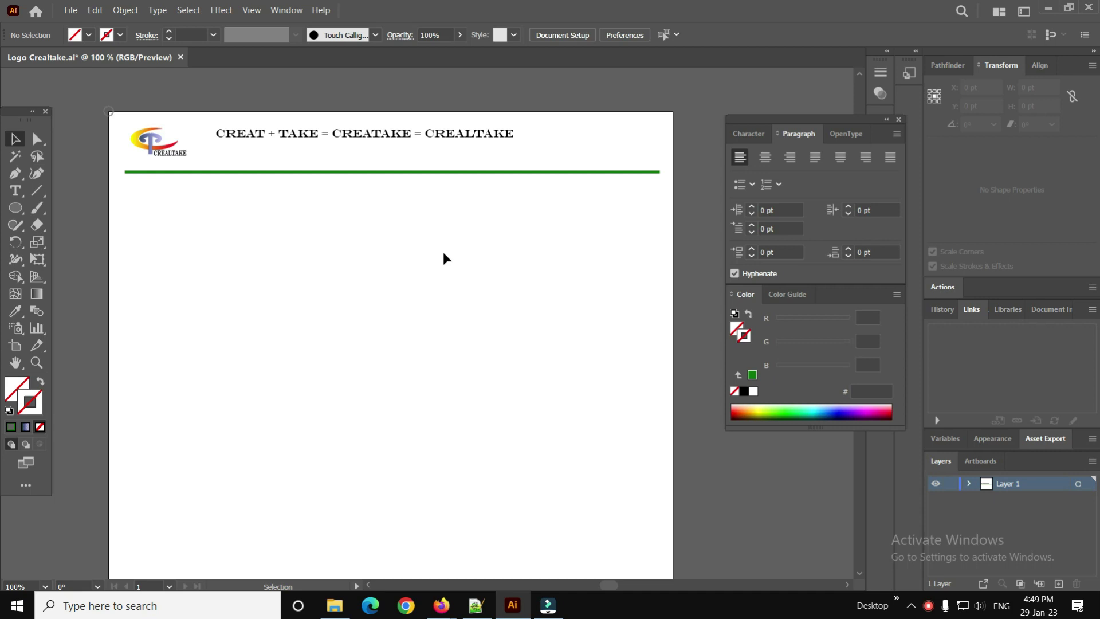
pyautogui.rightClick(932, 610)
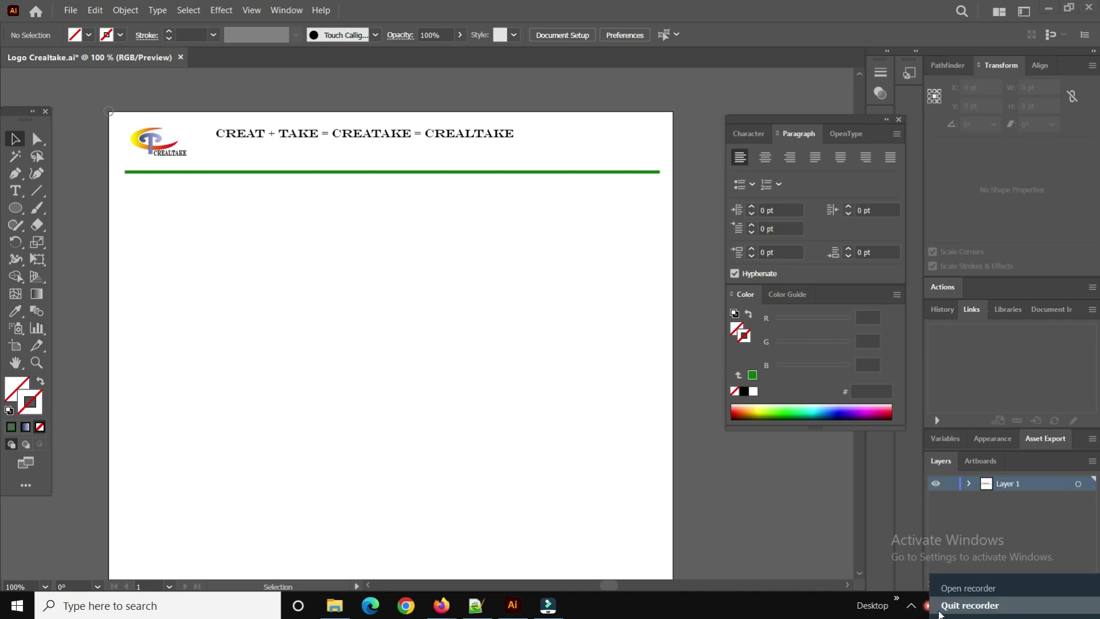